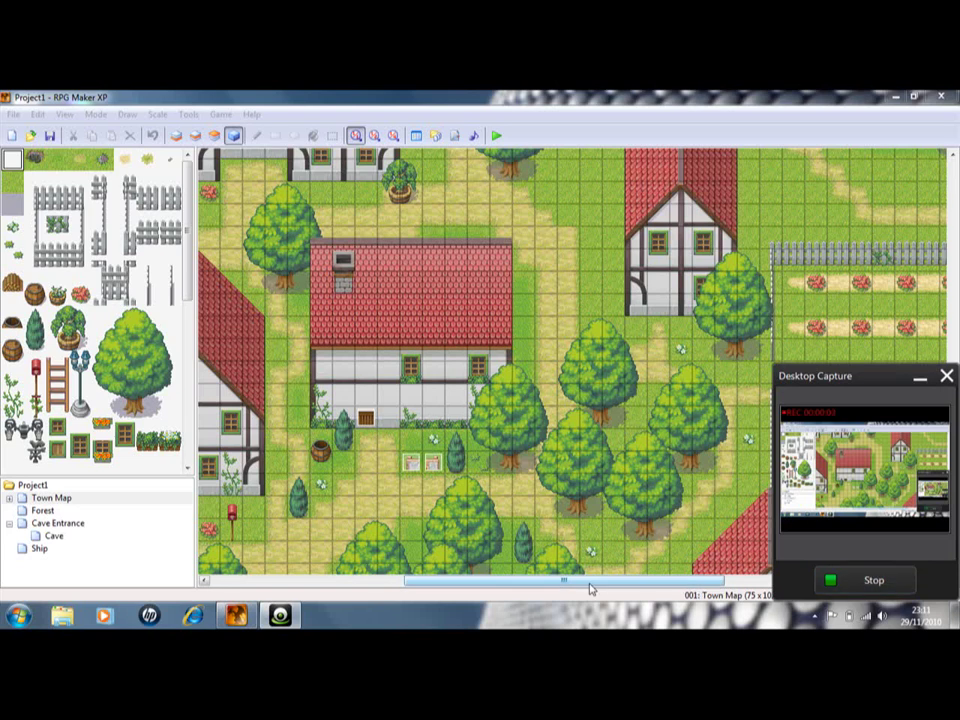
Step: Scroll the Town Map to bring the lake and its shoreline into view
left_click_drag(590, 588, 402, 592)
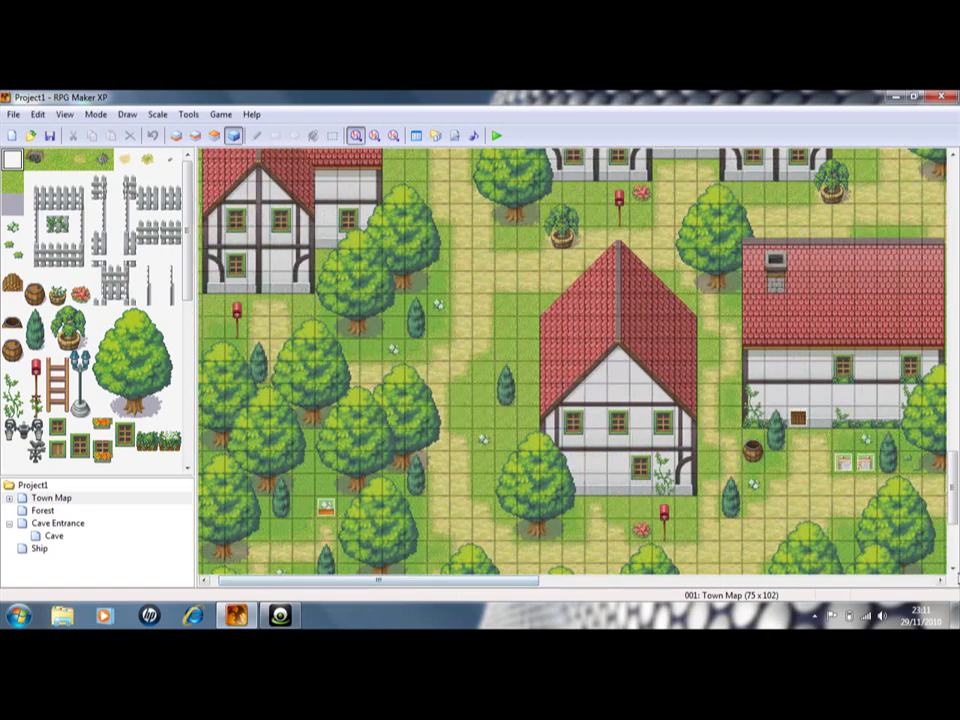
left_click_drag(953, 490, 953, 320)
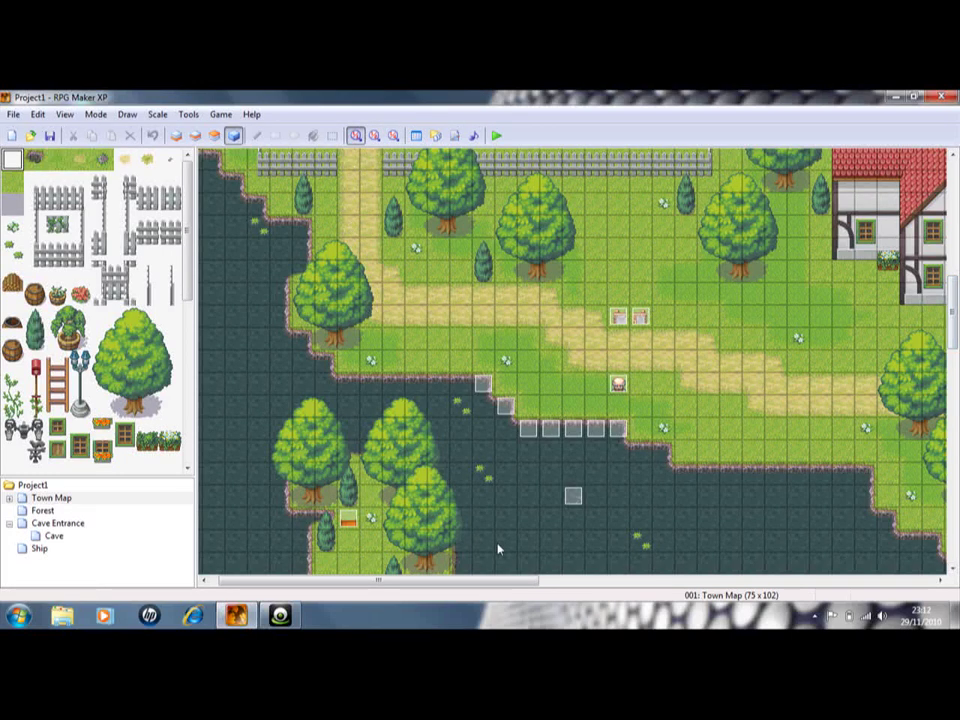
Step: Open the Database on the Items tab and check the maximum item count without changing it
left_click(188, 115)
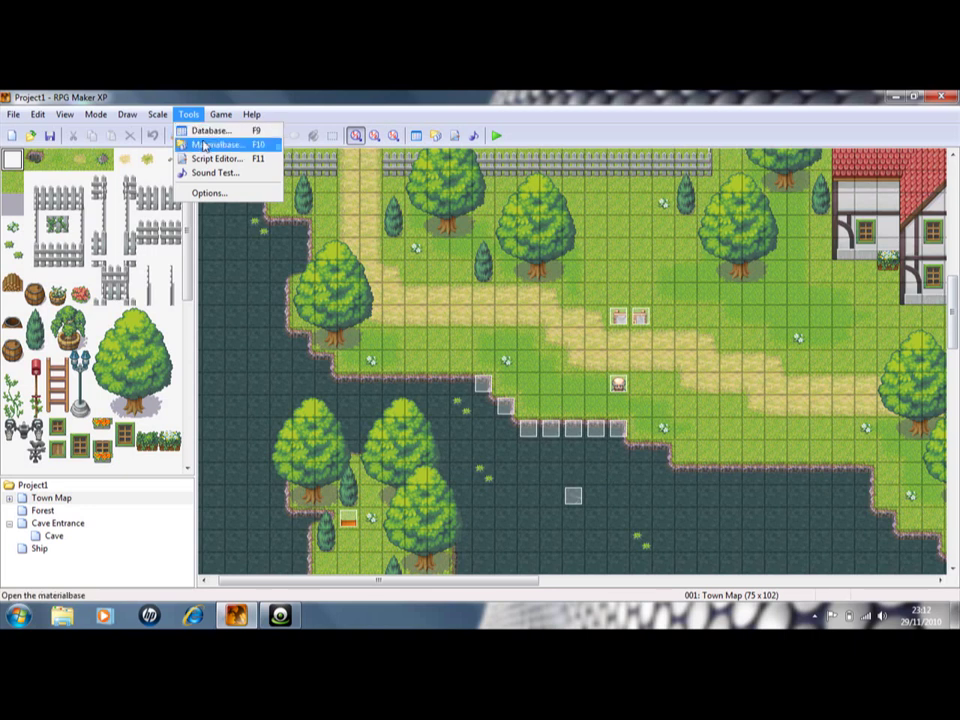
left_click(206, 134)
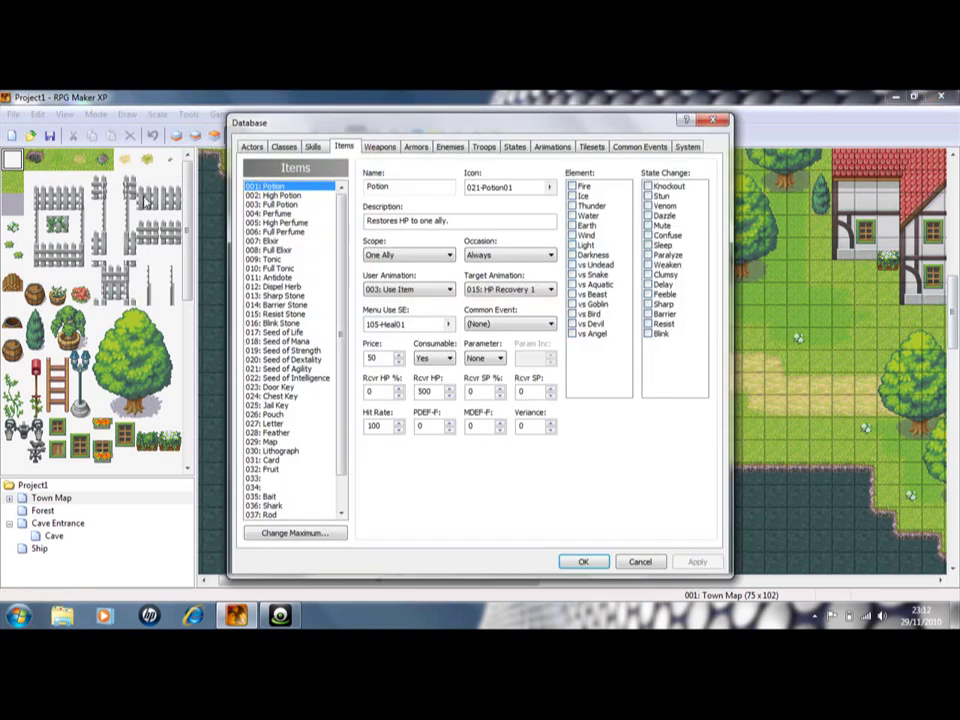
left_click_drag(342, 436, 342, 482)
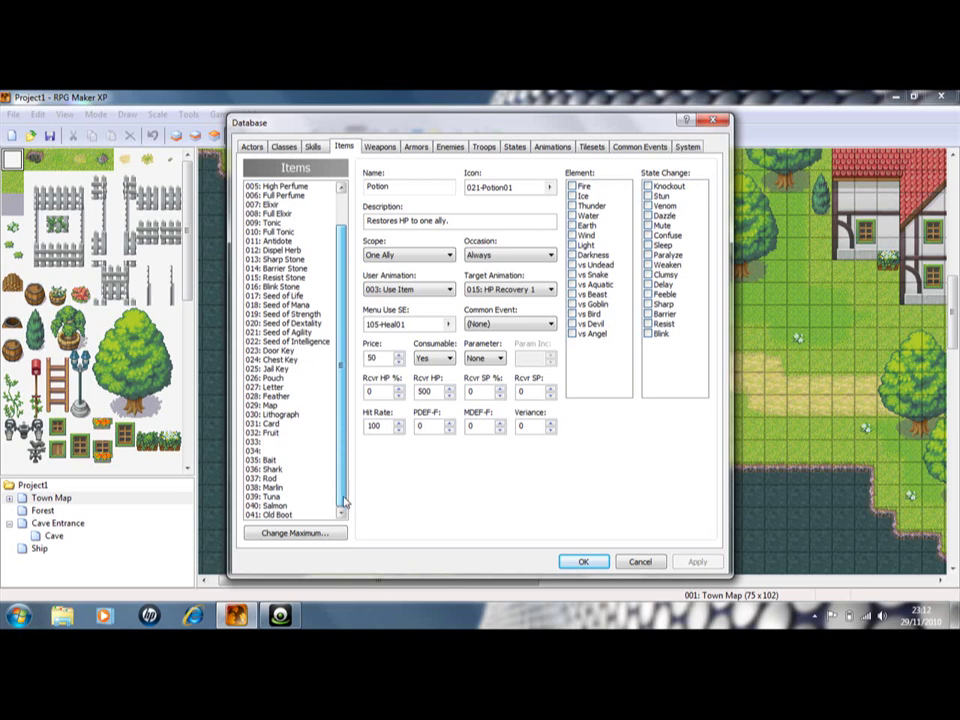
left_click(294, 532)
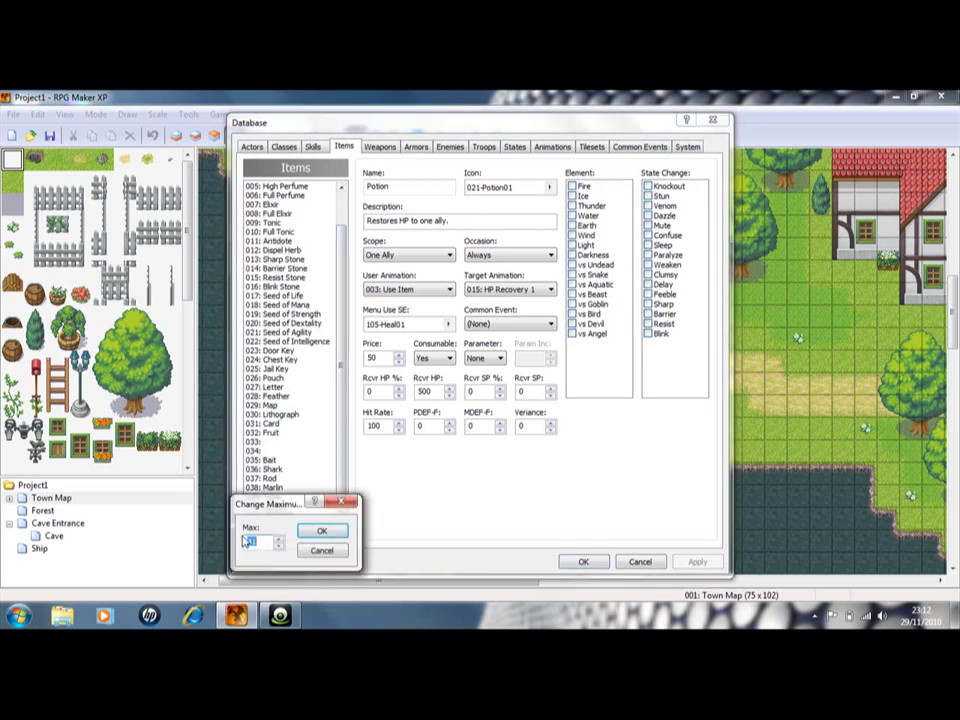
left_click(322, 550)
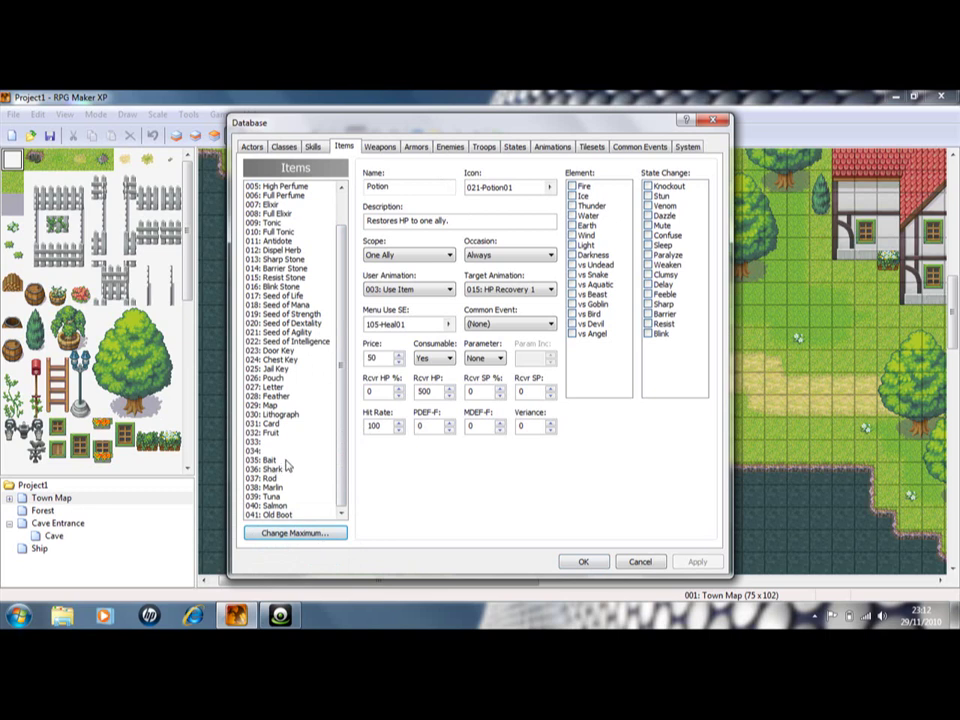
Step: Review the Bait, Rod, Shark, Marlin, Tuna, Salmon and Old Boot item entries
left_click(284, 461)
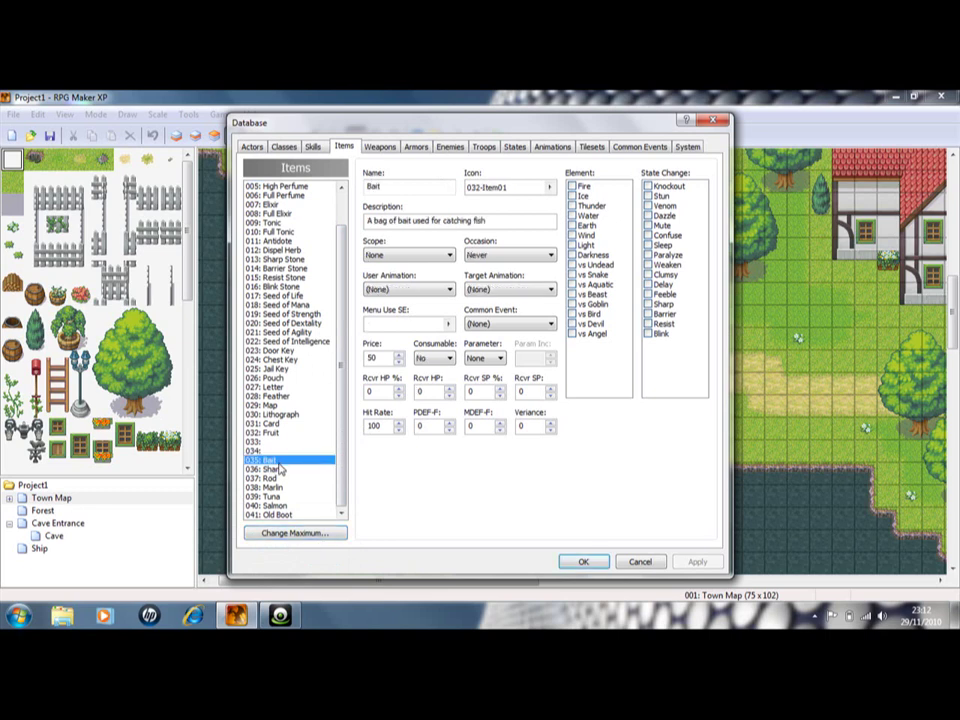
left_click(285, 479)
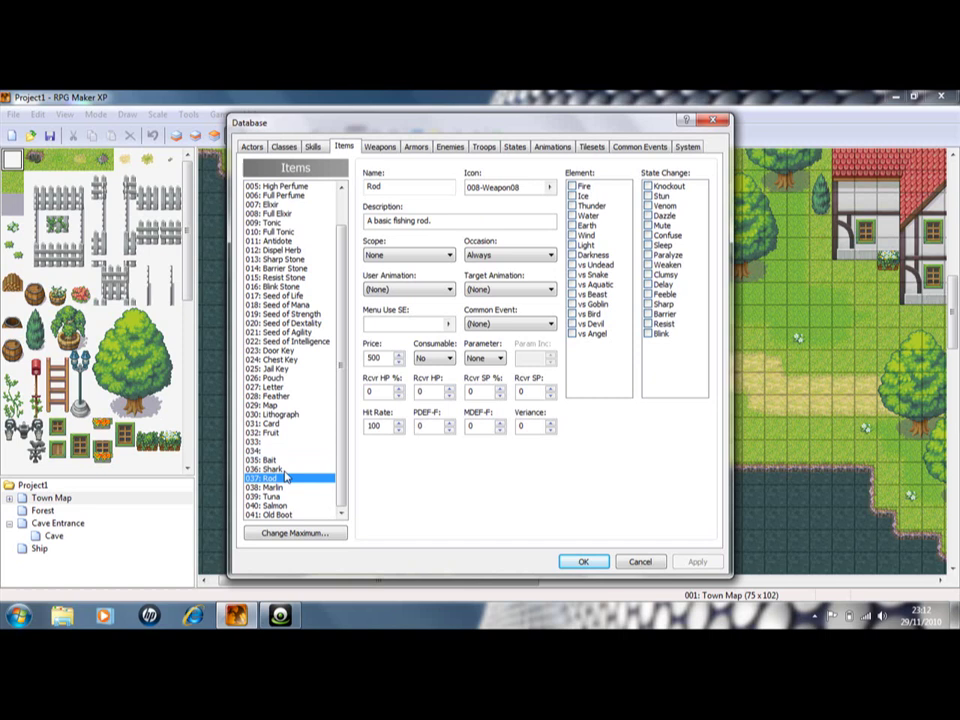
left_click(285, 470)
left_click(287, 488)
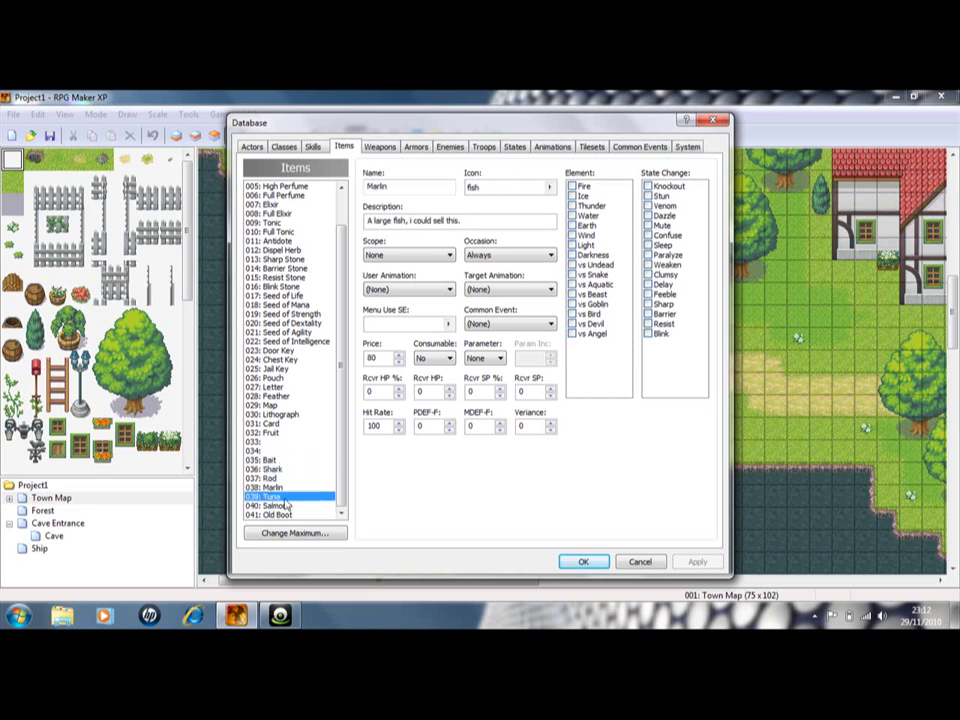
left_click(287, 497)
left_click(287, 506)
left_click(288, 515)
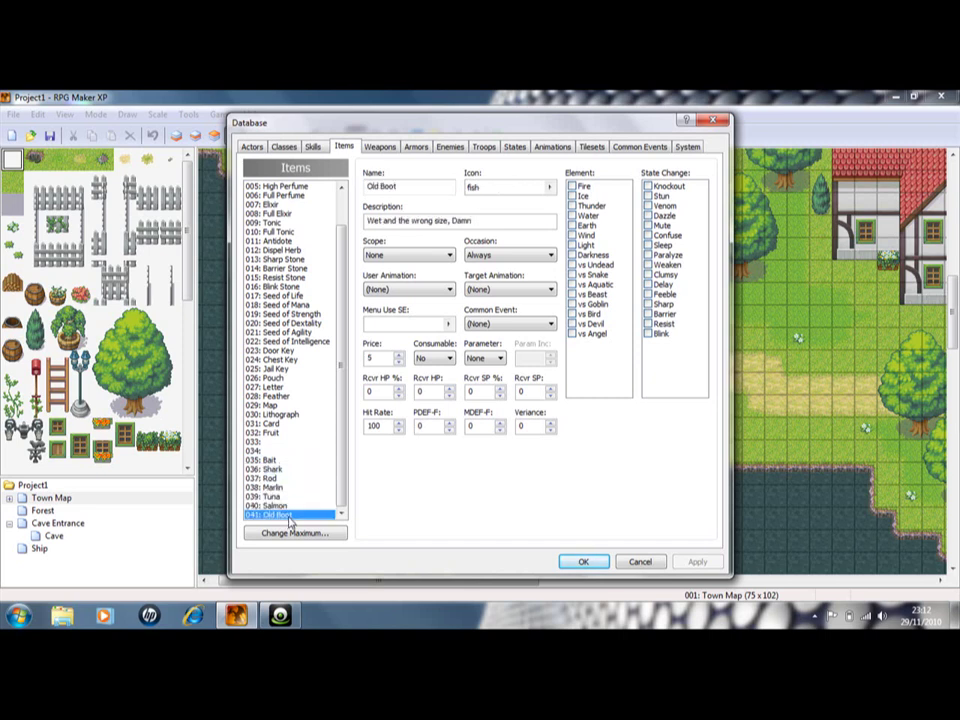
Step: Recheck Shark, Marlin, Tuna, Salmon and Old Boot, ending on Bait priced 50
left_click(279, 469)
left_click(289, 488)
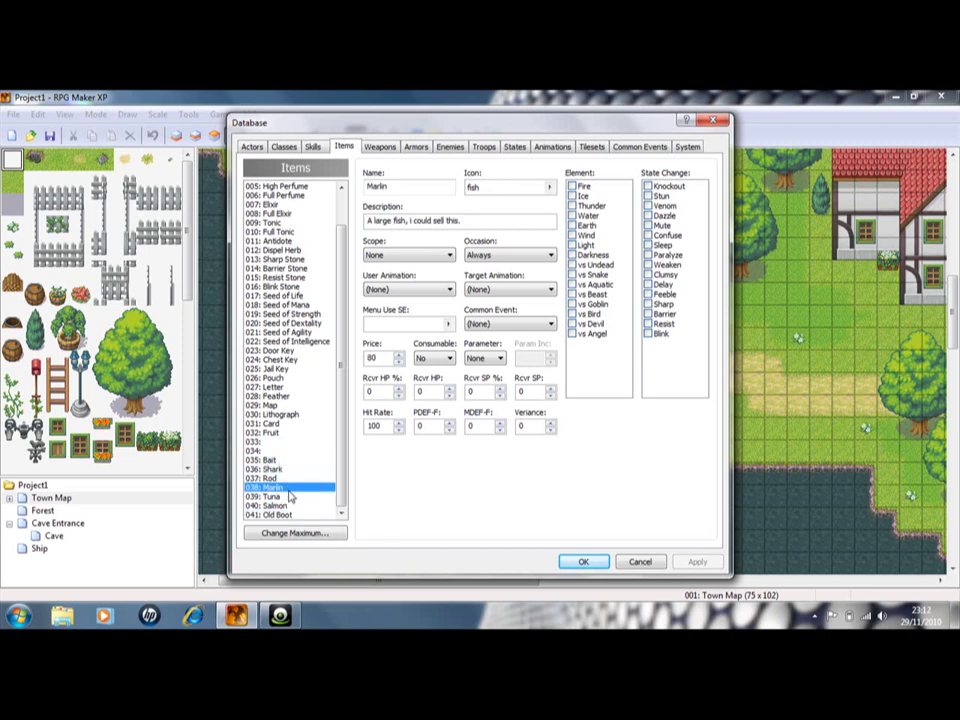
left_click(290, 497)
left_click(289, 506)
left_click(289, 515)
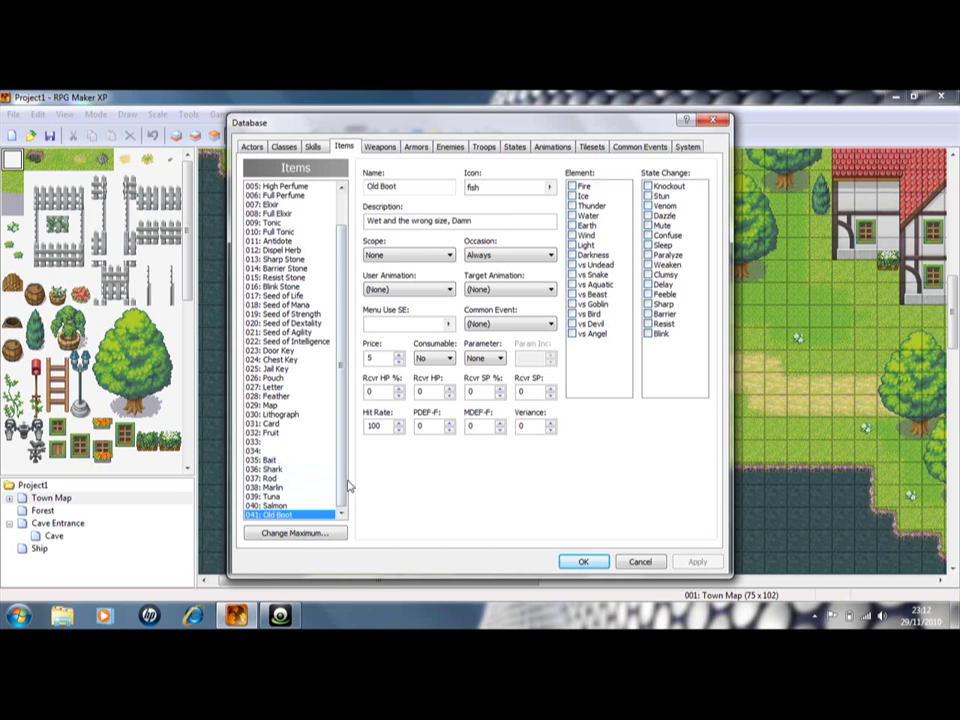
left_click(284, 462)
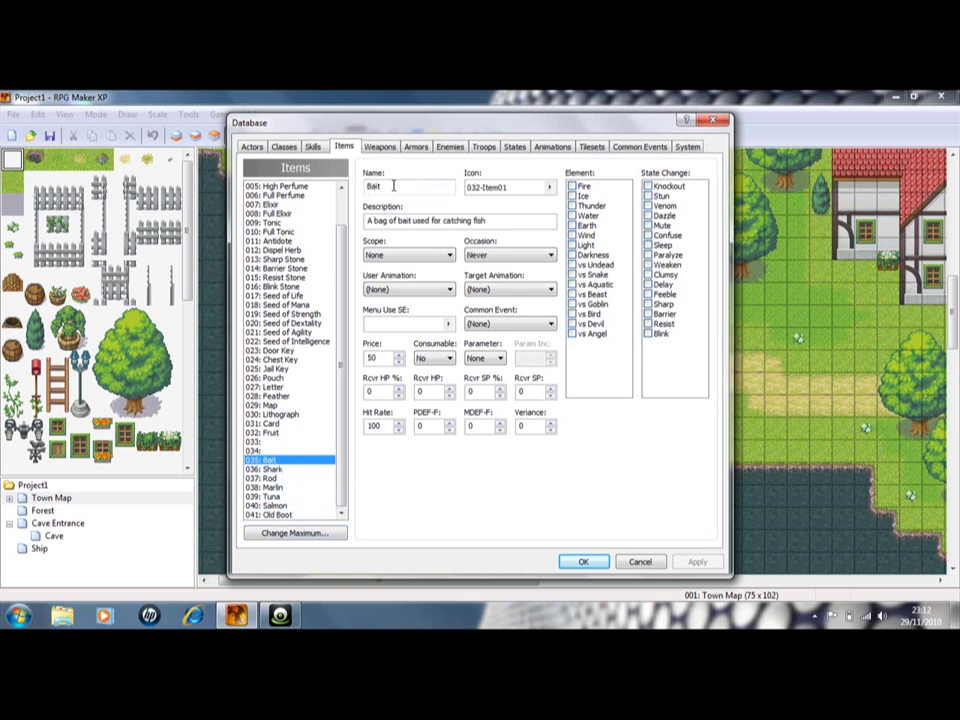
left_click(549, 187)
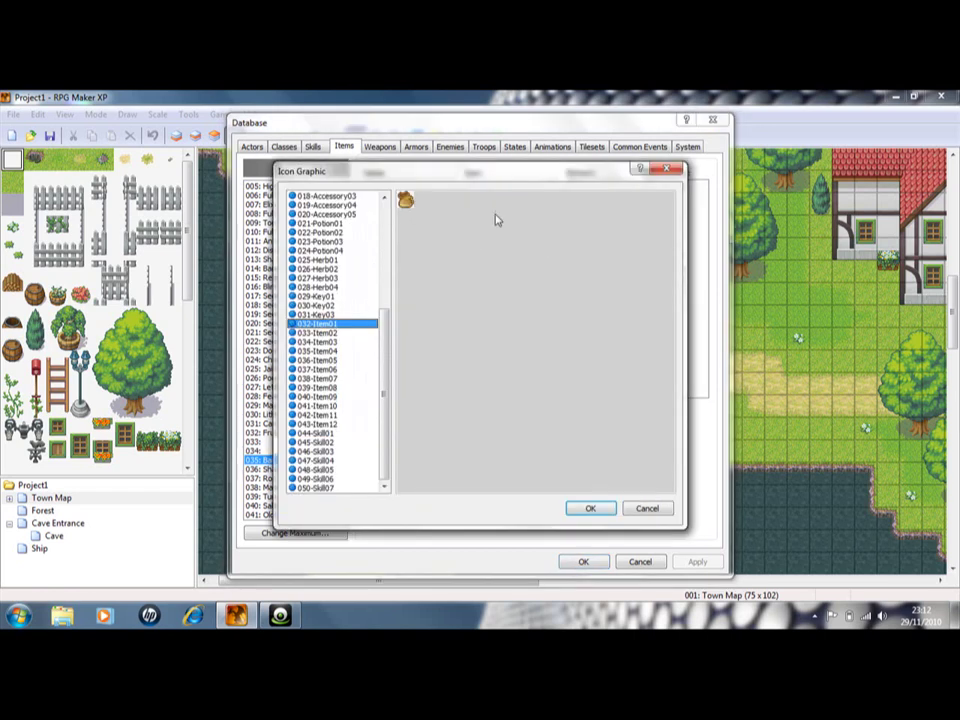
left_click(647, 510)
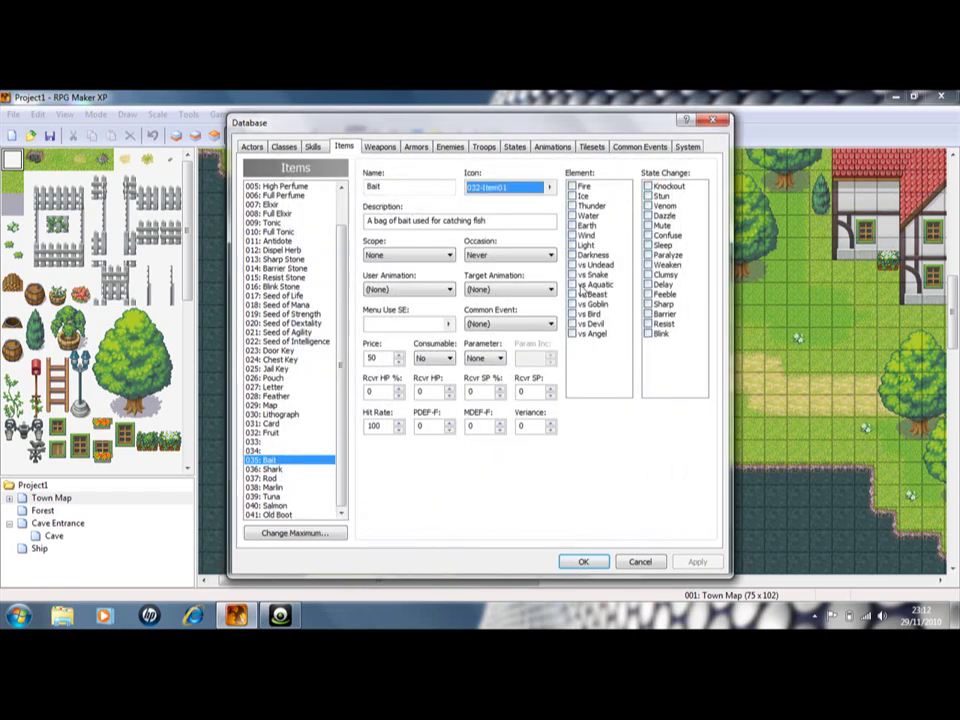
left_click(422, 358)
left_click(284, 469)
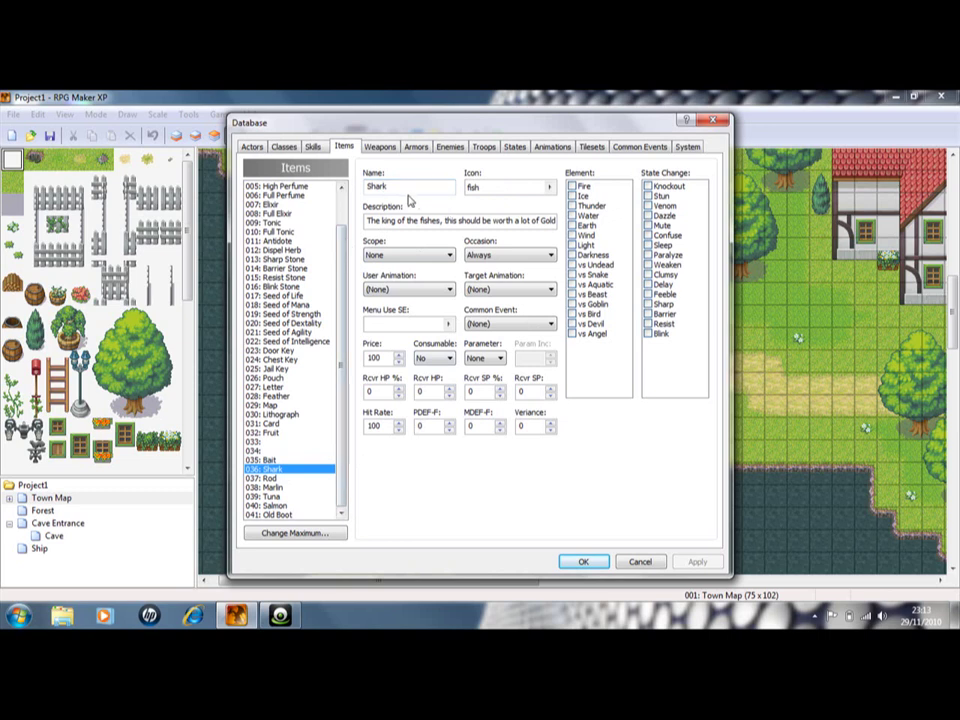
double_click(532, 188)
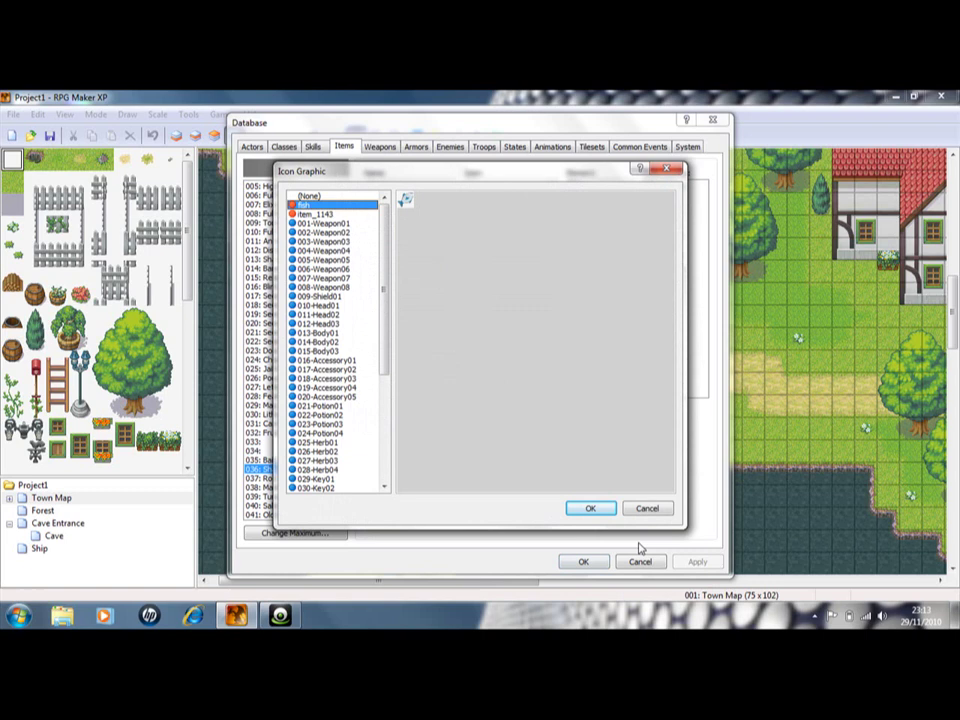
left_click(647, 508)
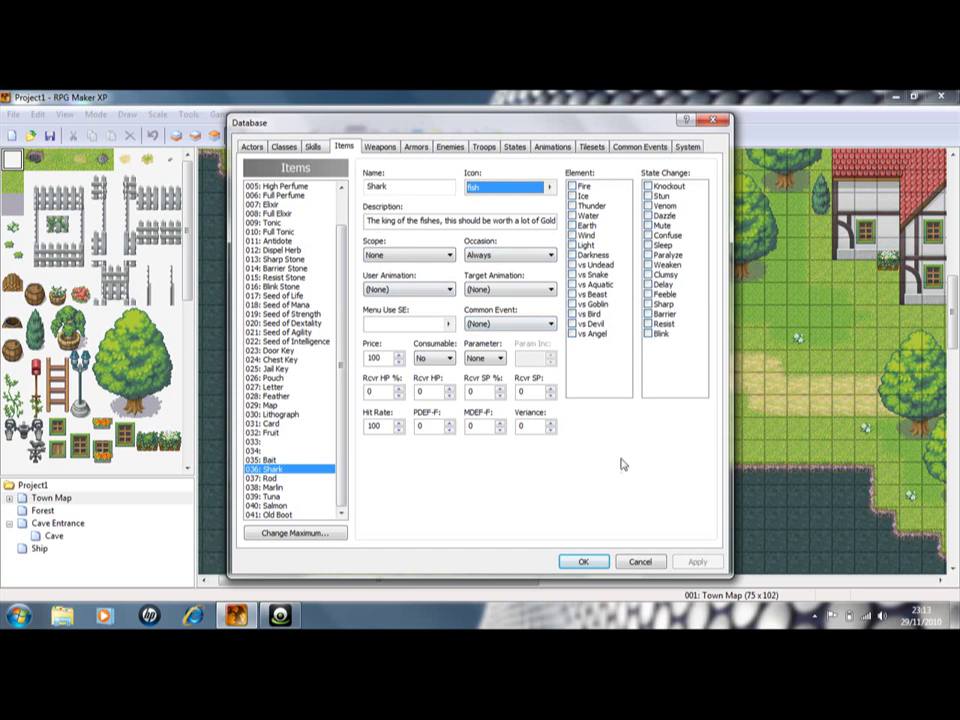
left_click(266, 478)
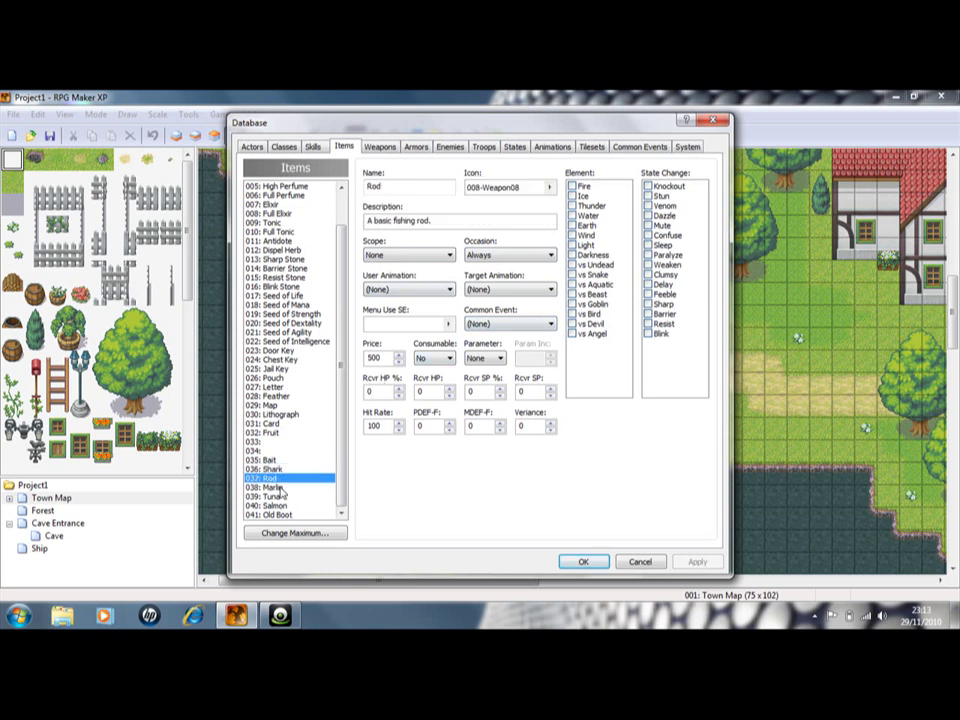
left_click(266, 496)
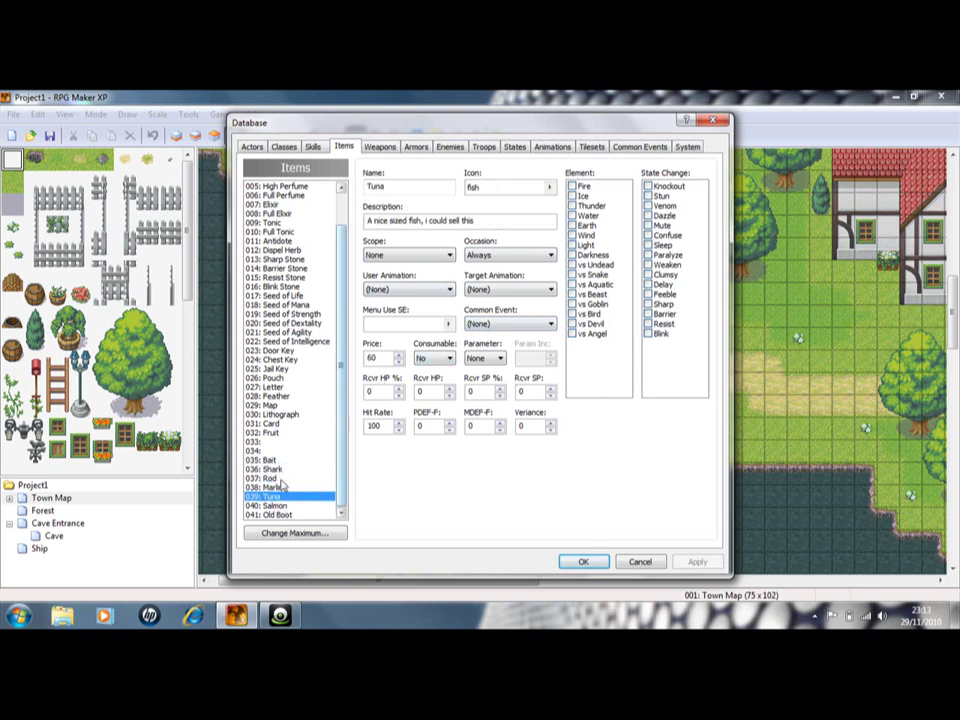
Step: Close the Database unsaved, then review and cancel fishing event EV054 at the lakeshore
left_click(640, 562)
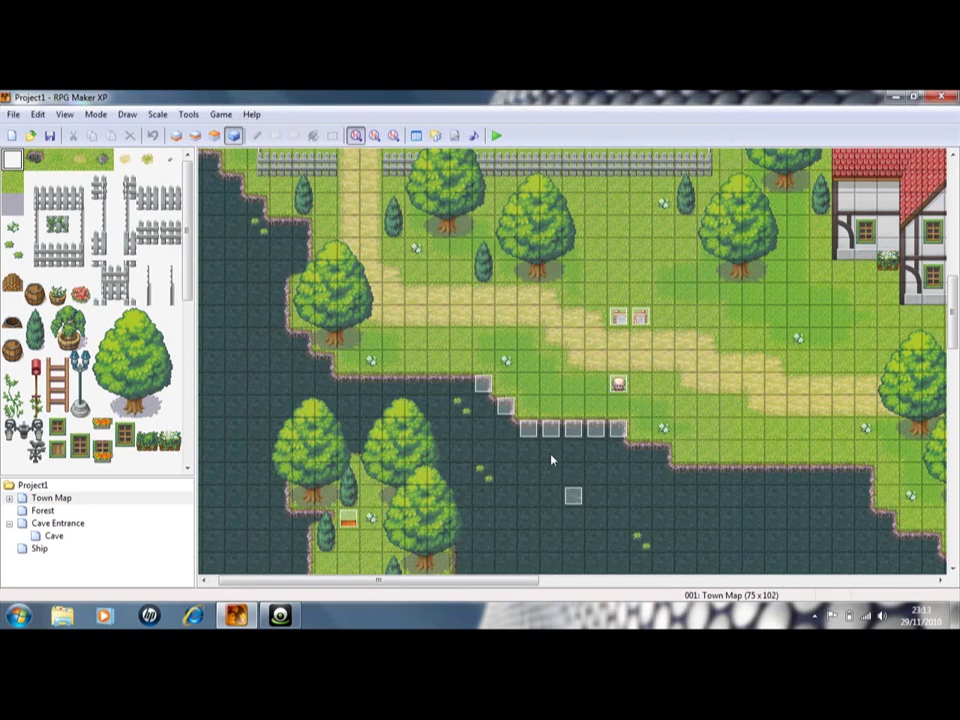
double_click(619, 428)
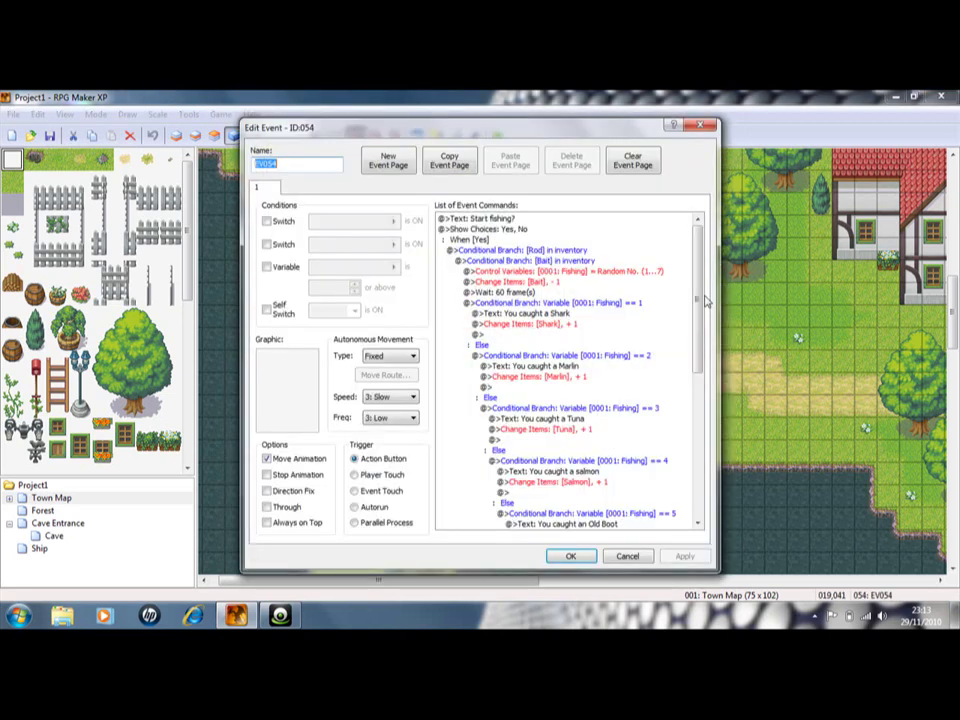
left_click_drag(702, 300, 701, 250)
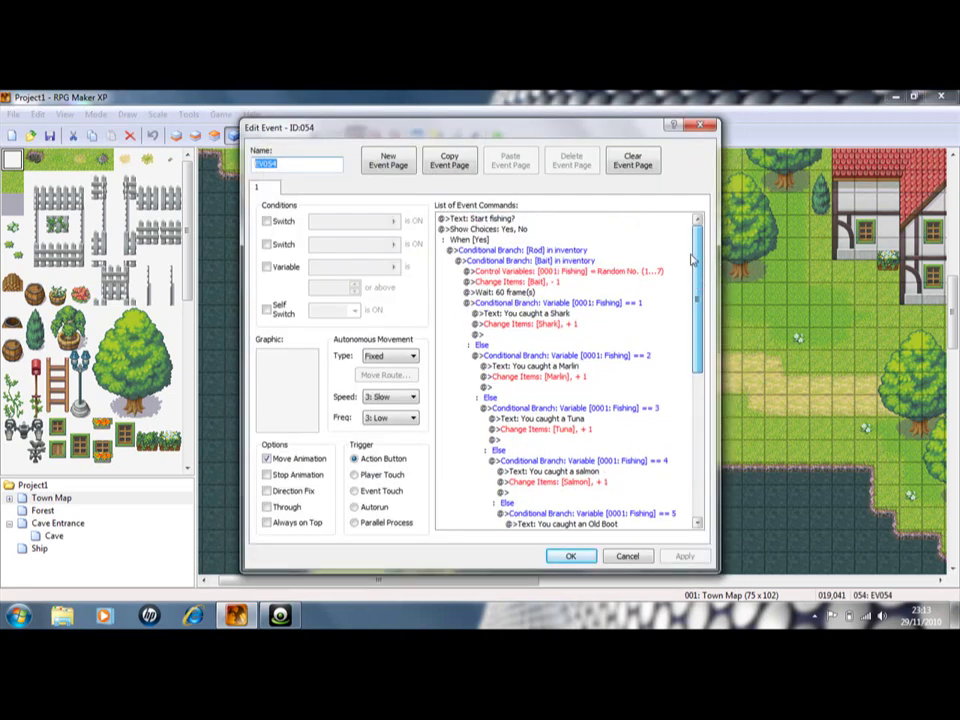
left_click(628, 556)
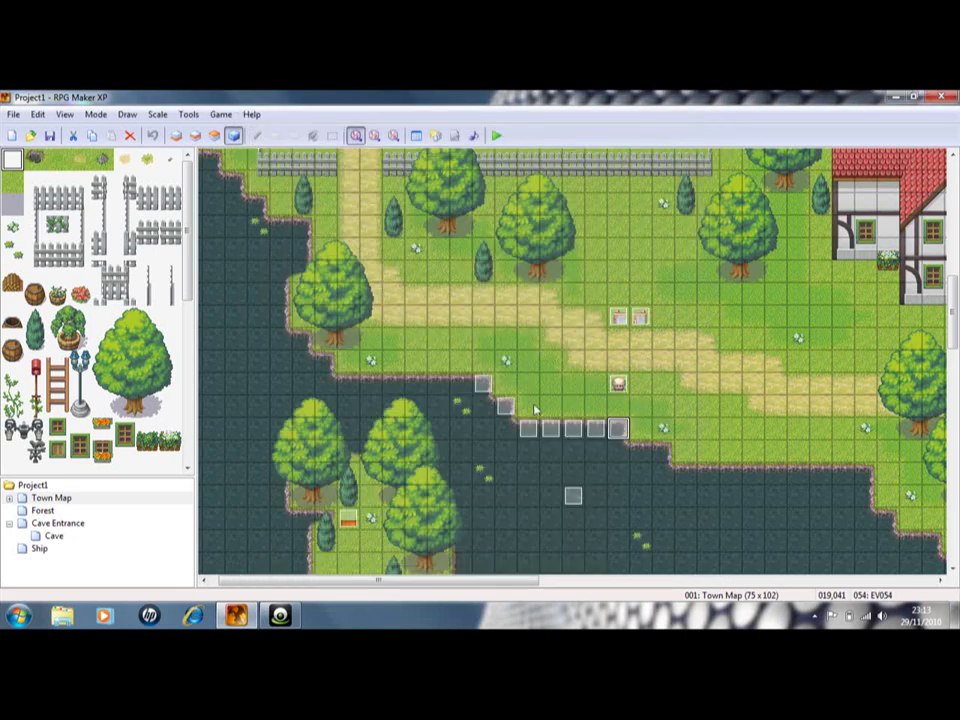
Step: Create a new event on lakeside tile 020,042 that shows the message 'Start Fishing?'
left_click(641, 452)
double_click(641, 452)
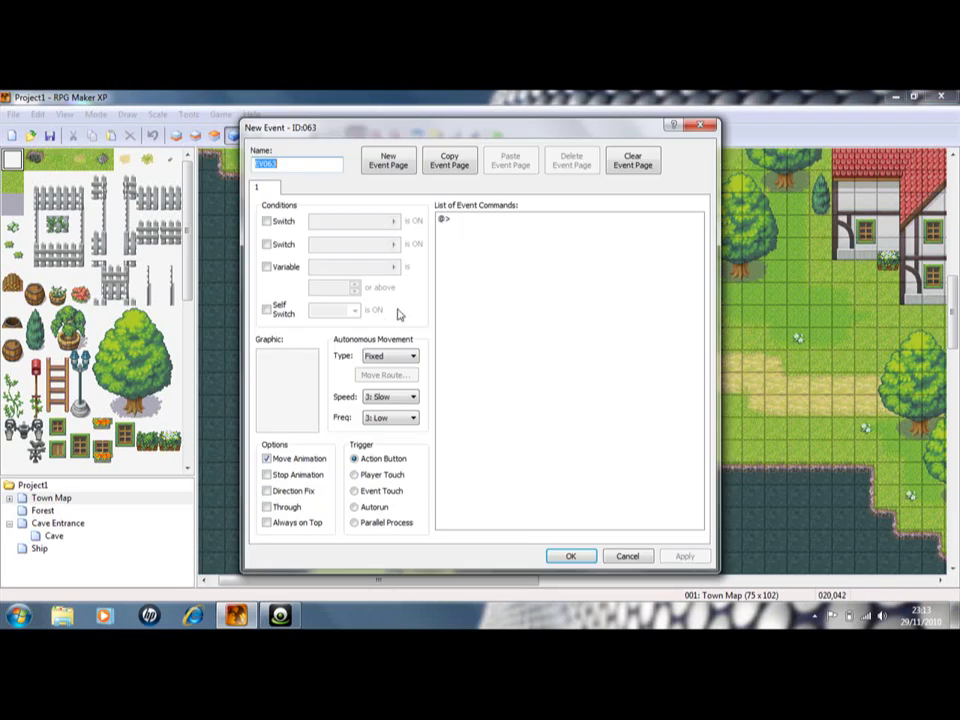
double_click(484, 222)
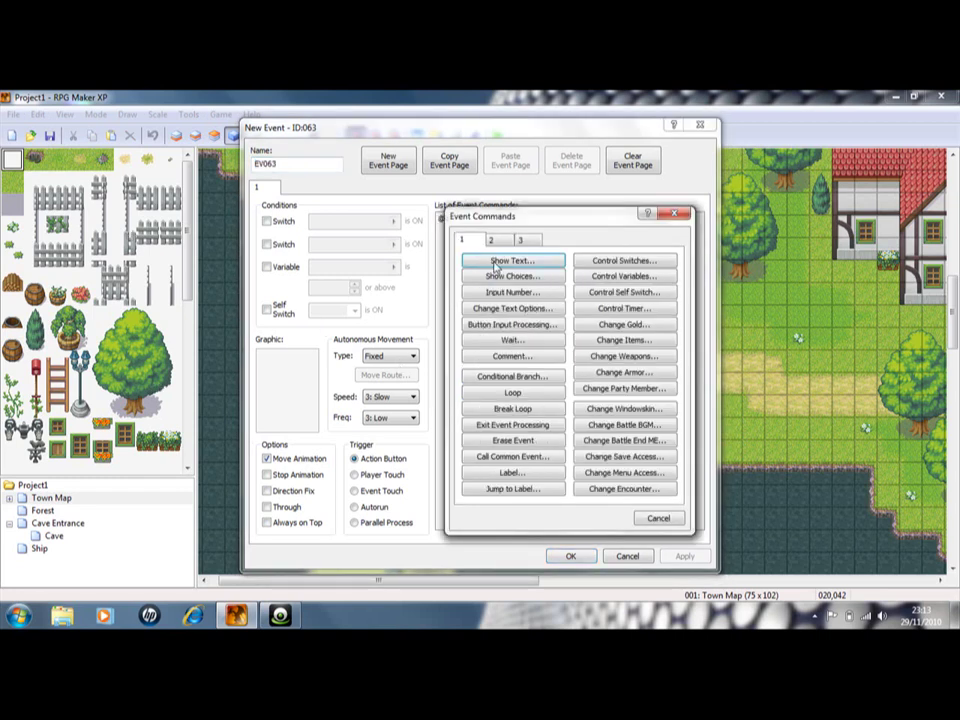
left_click(494, 263)
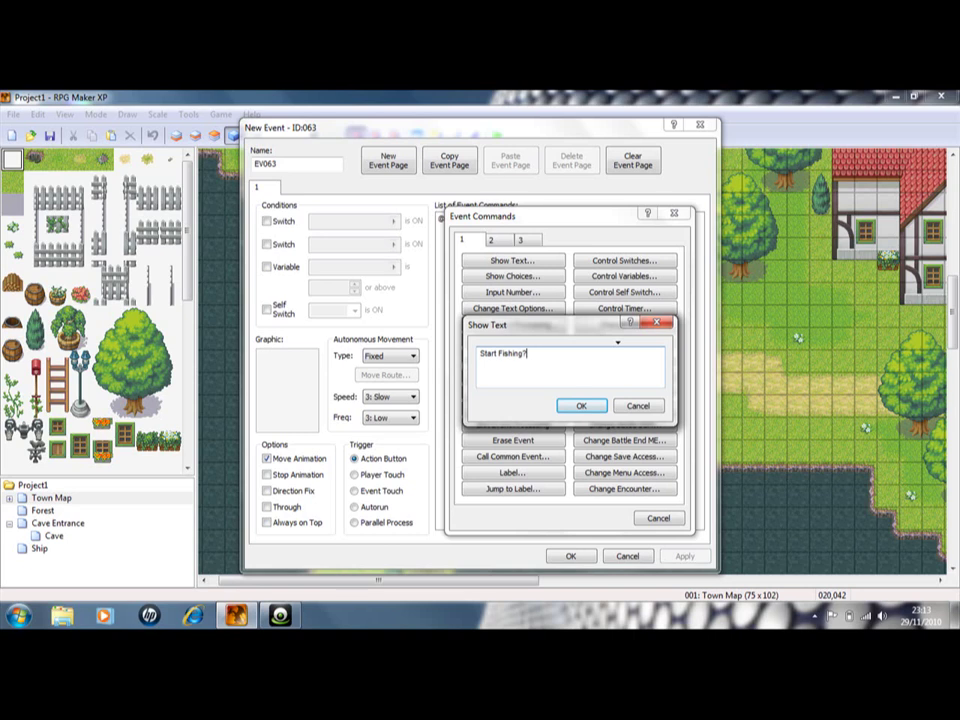
left_click(581, 405)
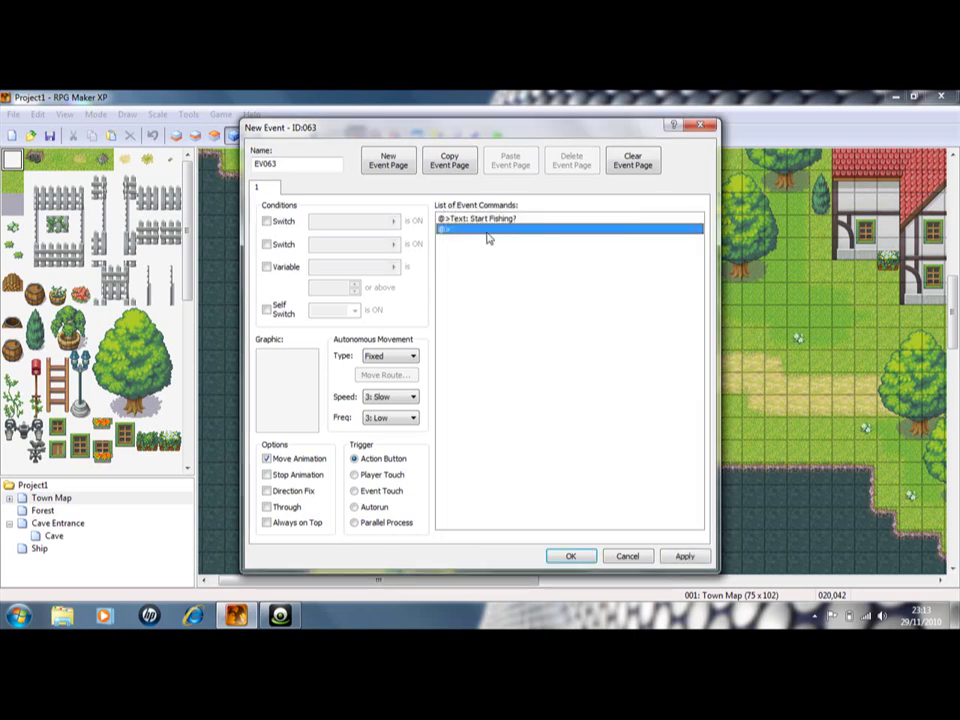
Step: Add a Yes/No choice and start a command under When [Yes]
double_click(488, 237)
left_click(512, 277)
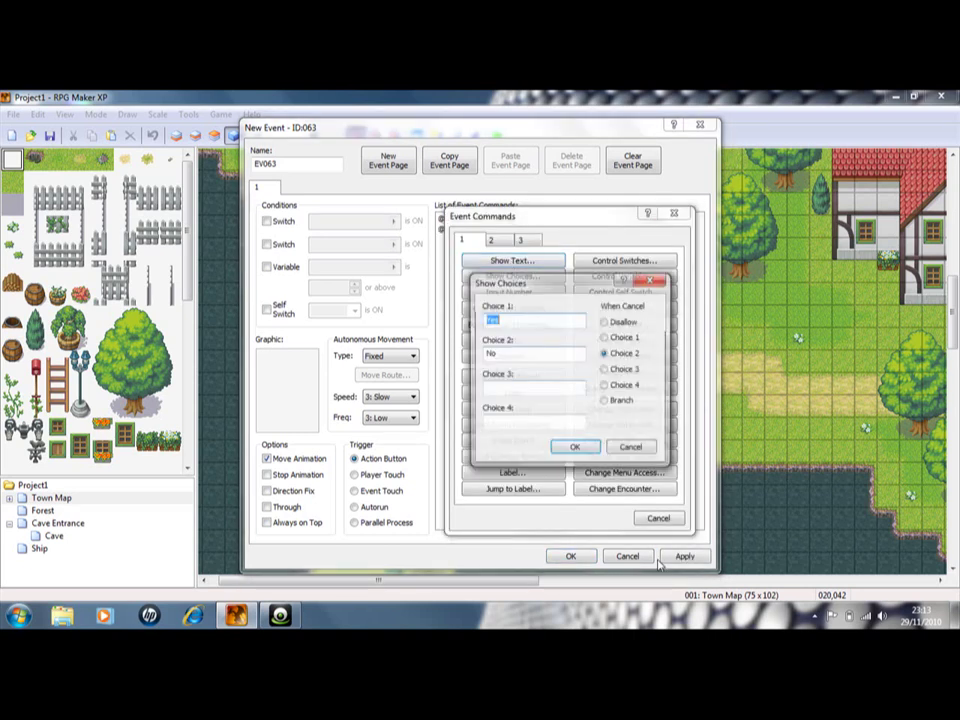
left_click(578, 452)
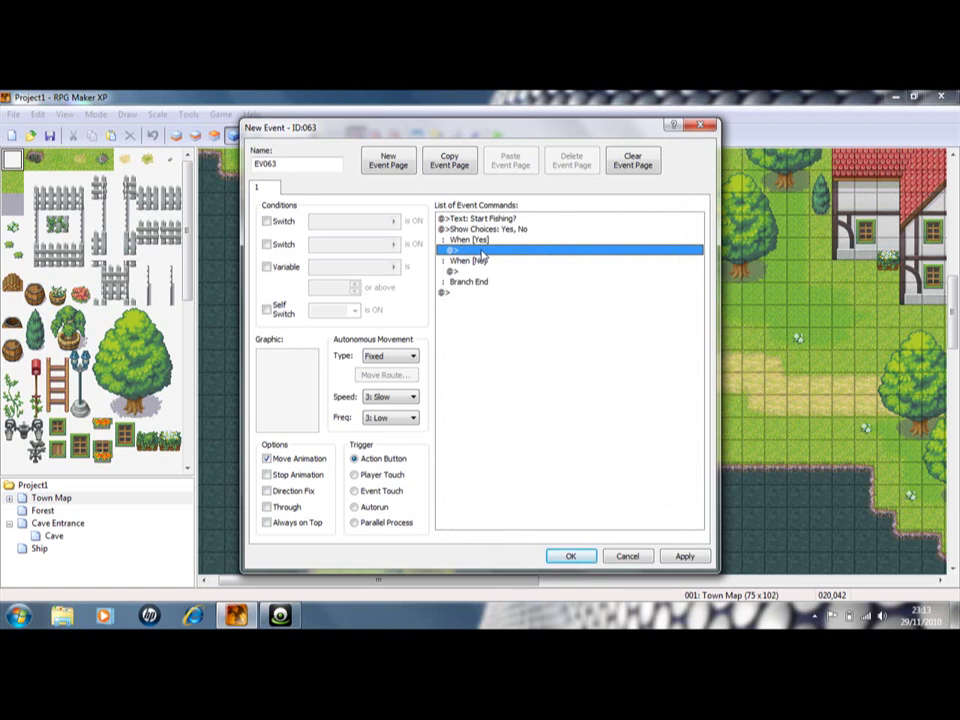
double_click(467, 250)
left_click(493, 240)
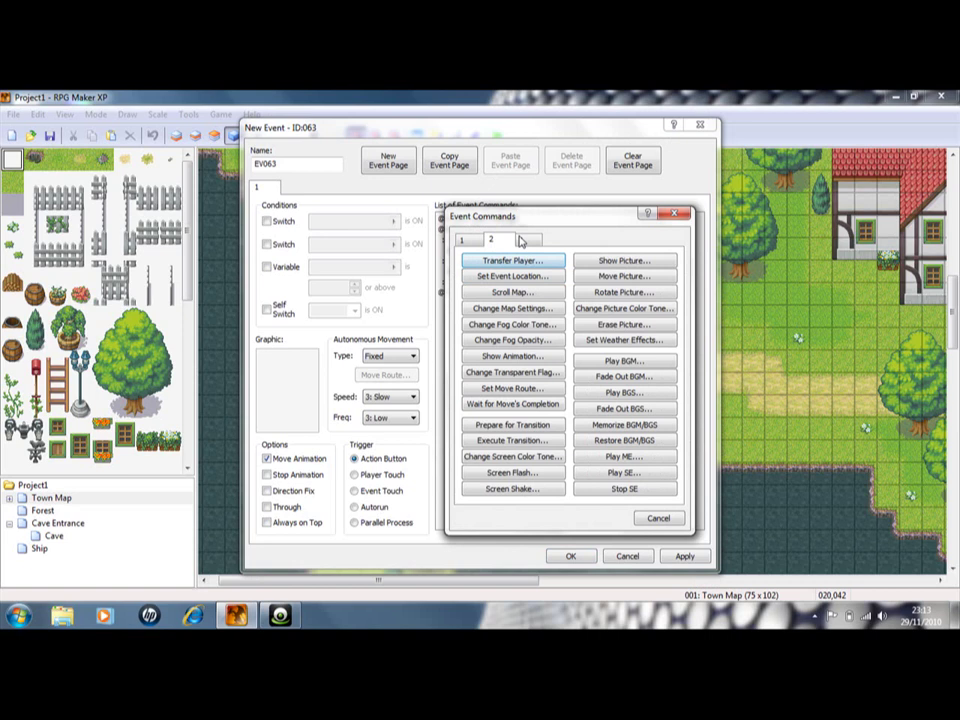
Step: Under Yes, add a conditional branch checking that item 037 Rod is in inventory
left_click(472, 241)
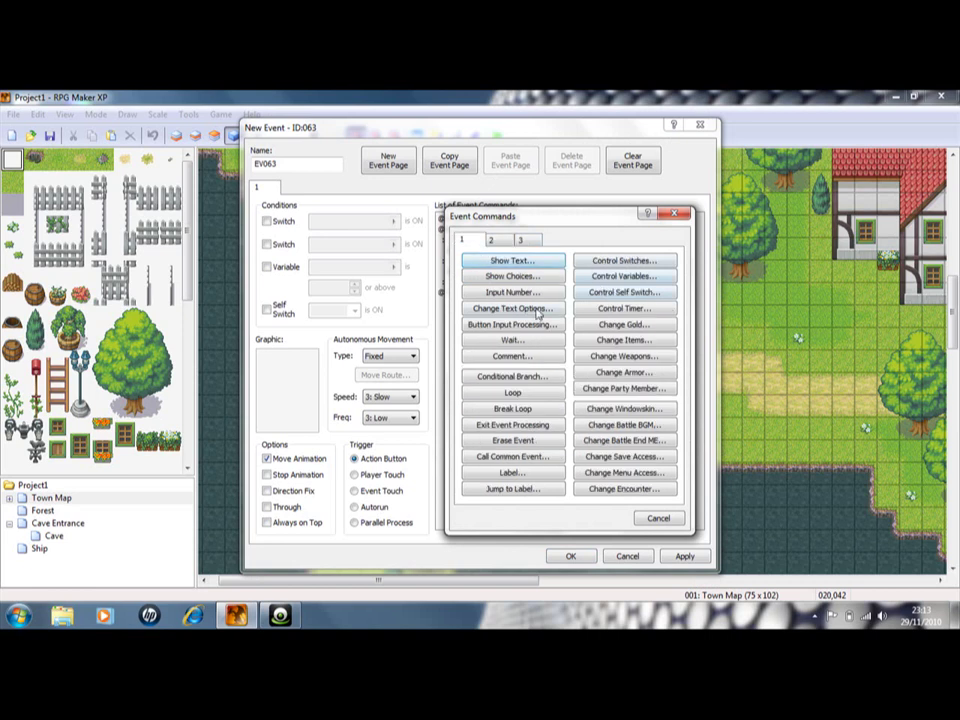
left_click(520, 377)
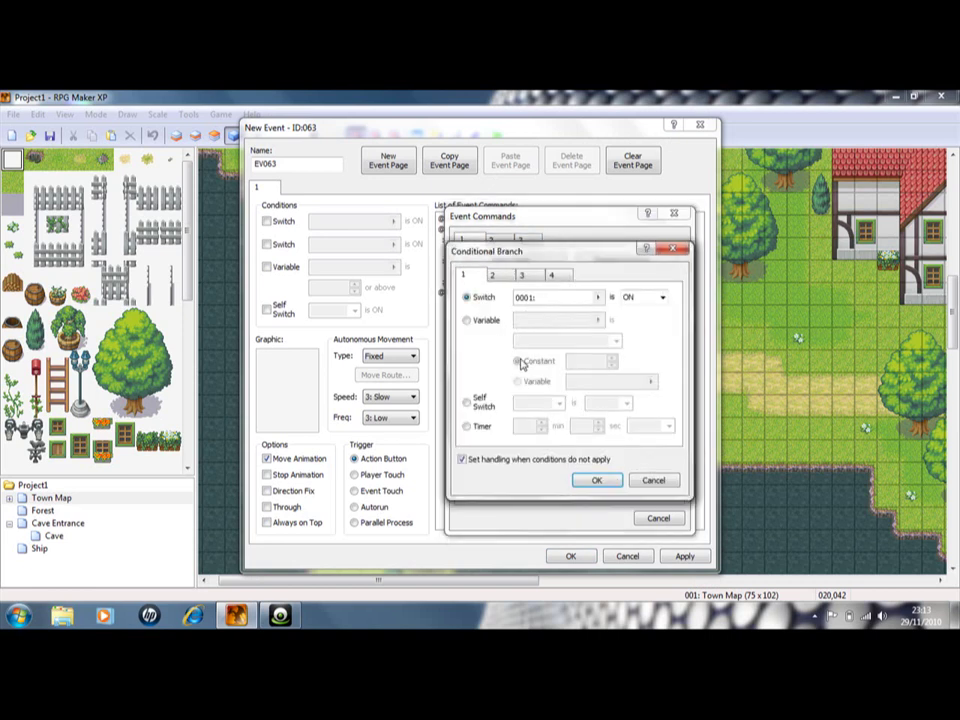
left_click(496, 279)
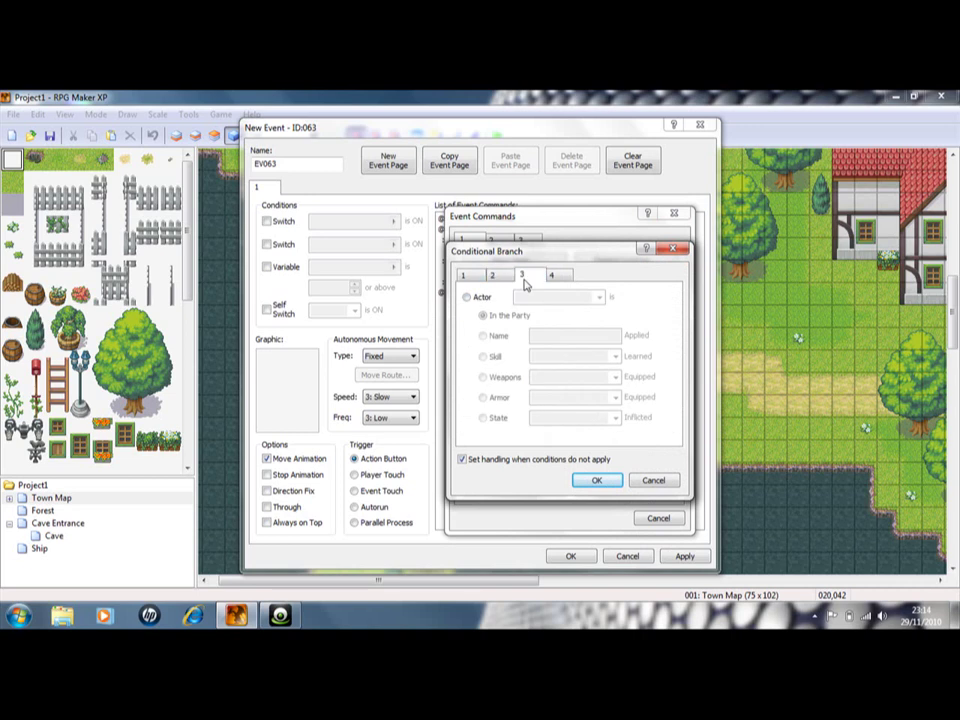
left_click(528, 278)
left_click(550, 276)
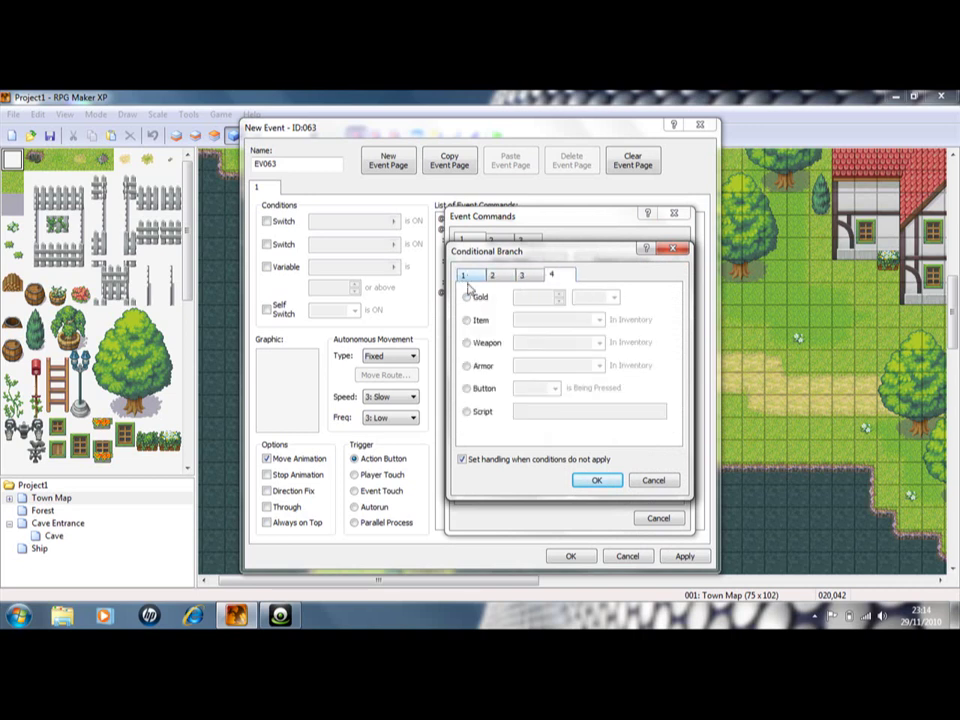
left_click(467, 320)
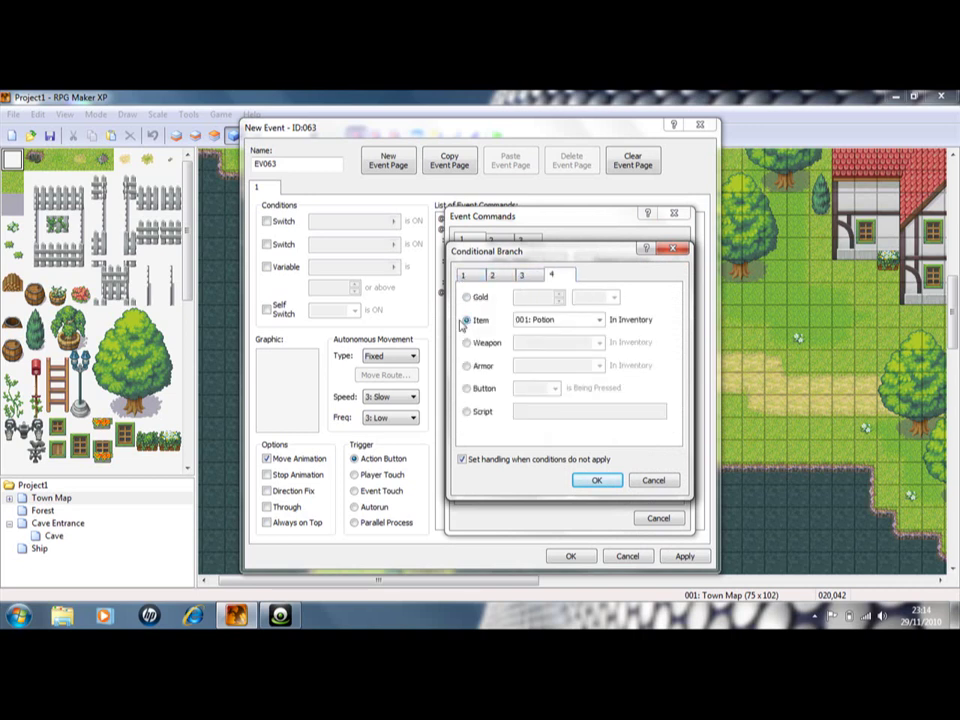
left_click(599, 320)
scroll(565, 560, "down", 4)
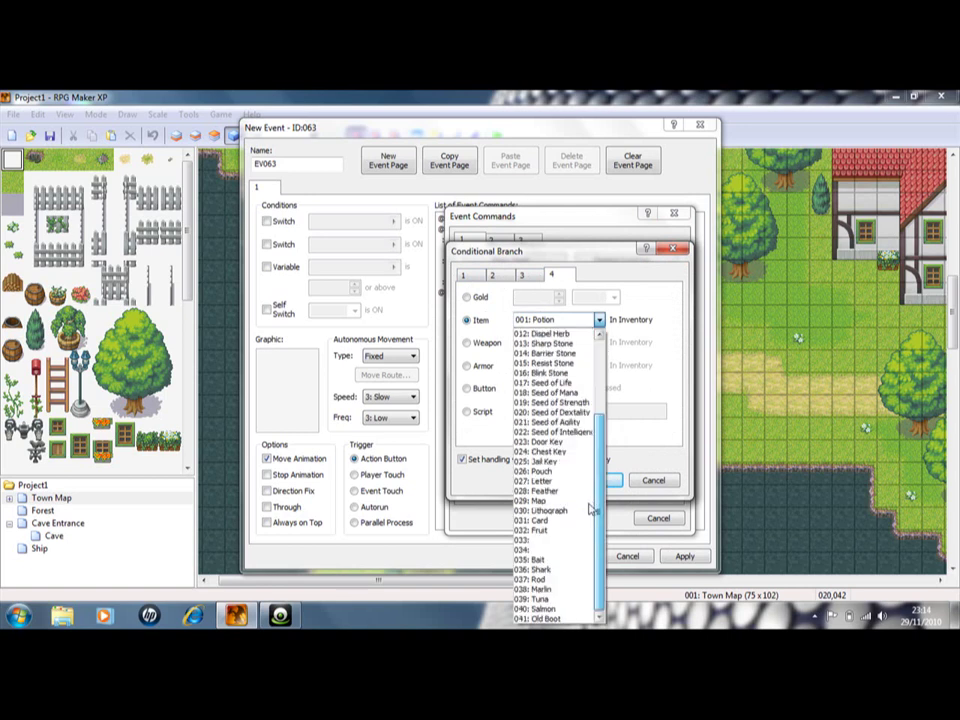
left_click(546, 579)
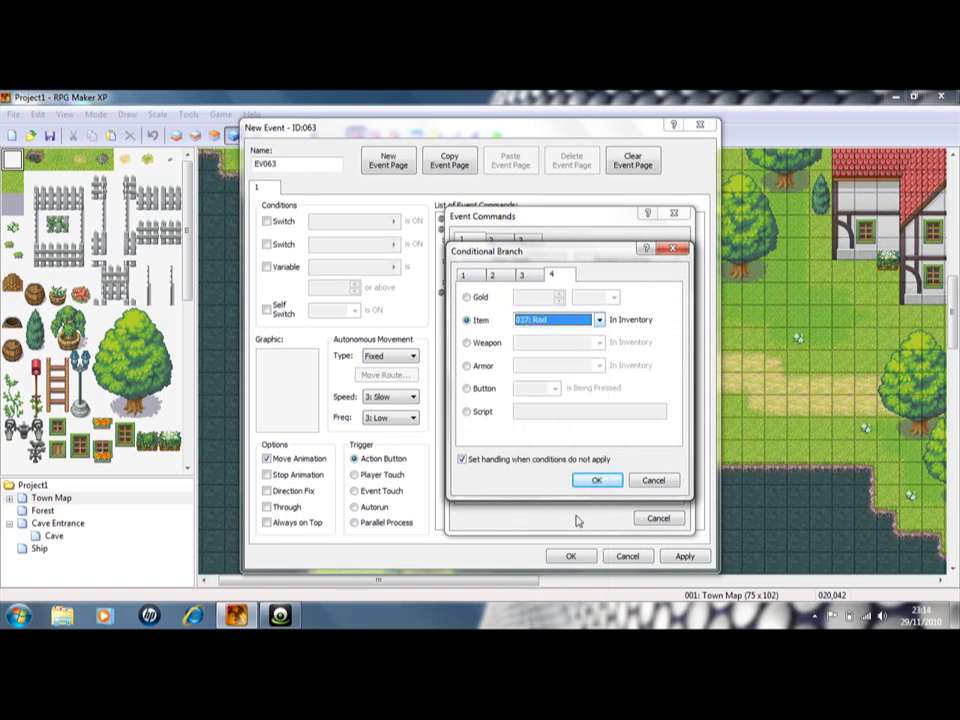
left_click(603, 480)
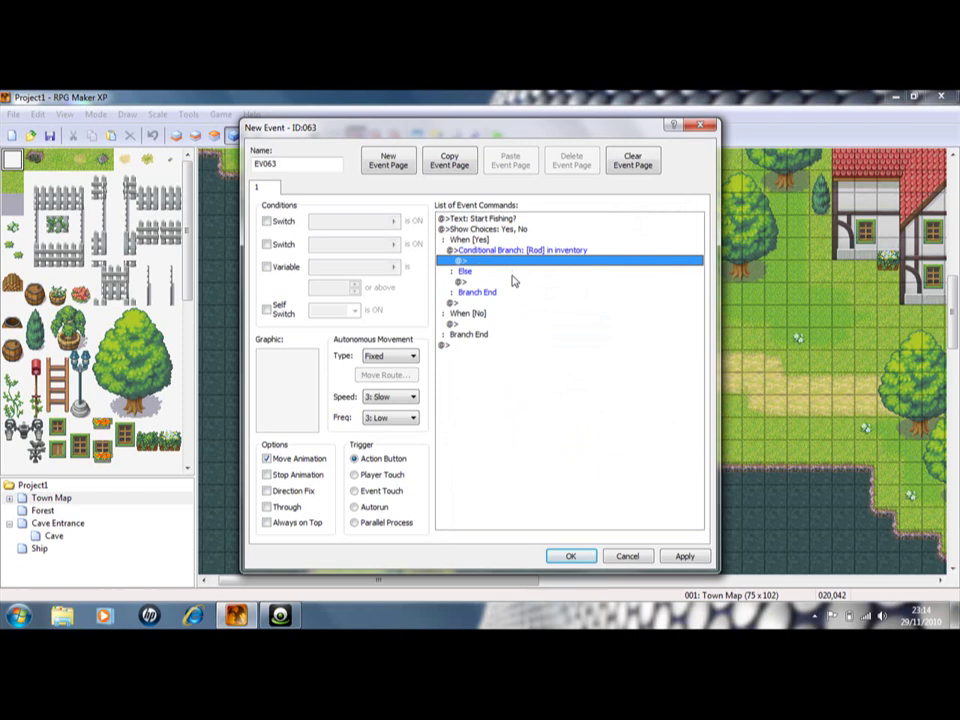
Step: Under Else, show the message 'You don't a rod'
double_click(489, 283)
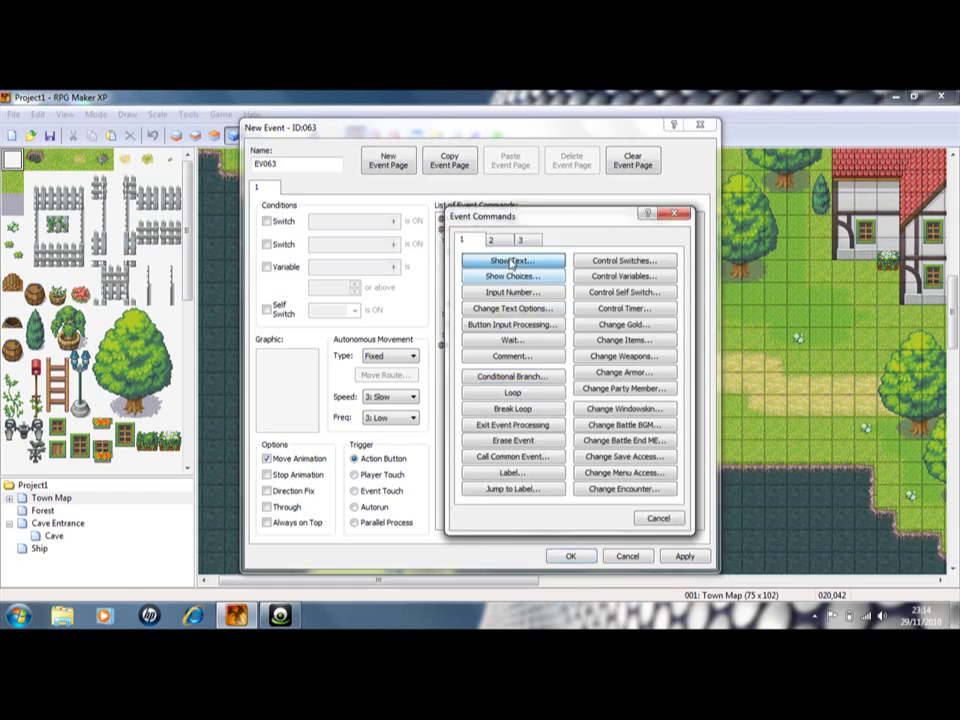
left_click(505, 260)
type("You ")
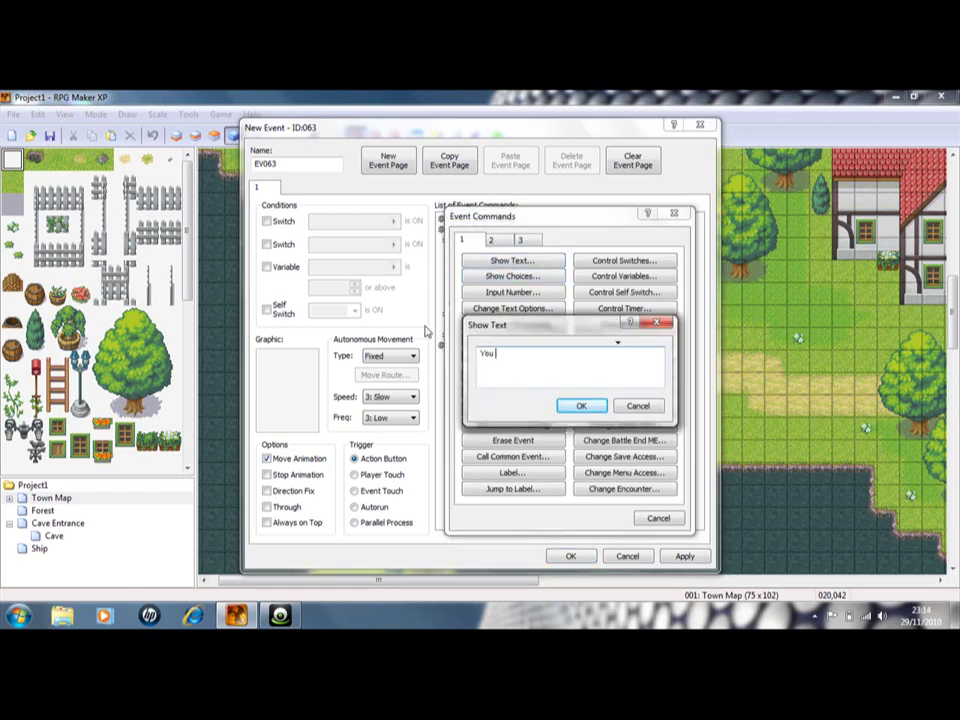
type("don't a rod")
left_click(566, 406)
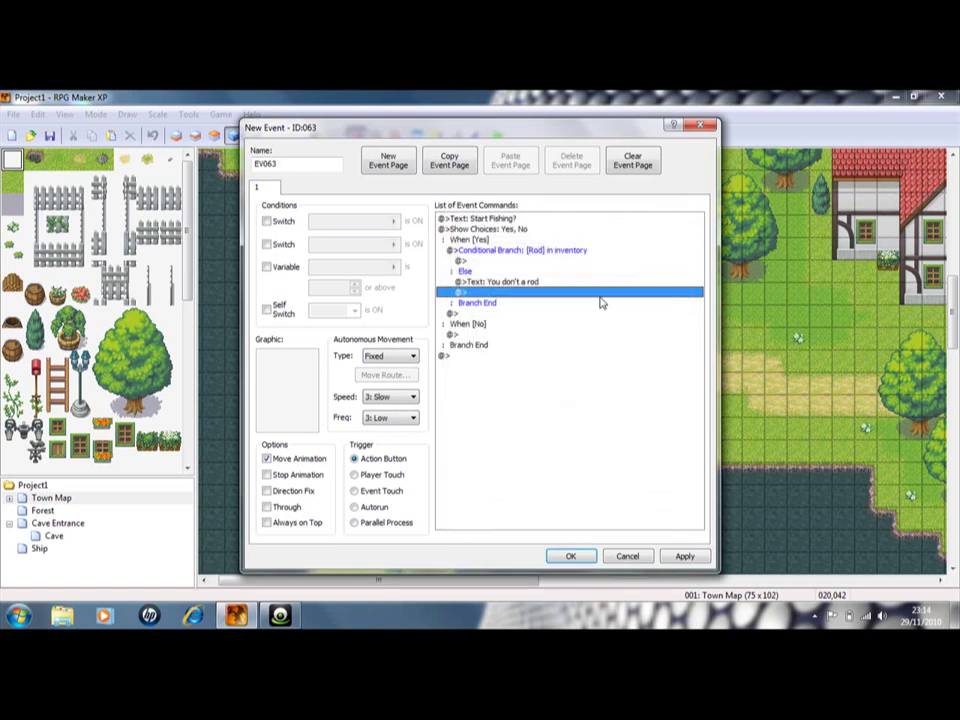
left_click(484, 260)
right_click(484, 262)
Step: Inside the Rod branch, insert a conditional branch checking item 035 Bait is in inventory
key("Escape")
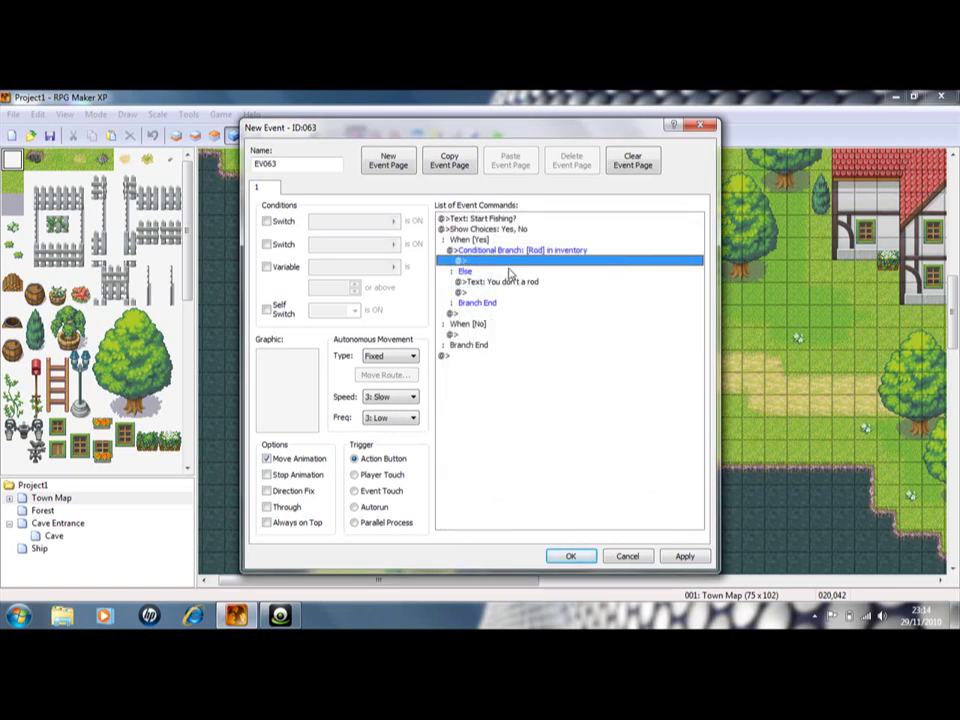
right_click(528, 263)
left_click(548, 271)
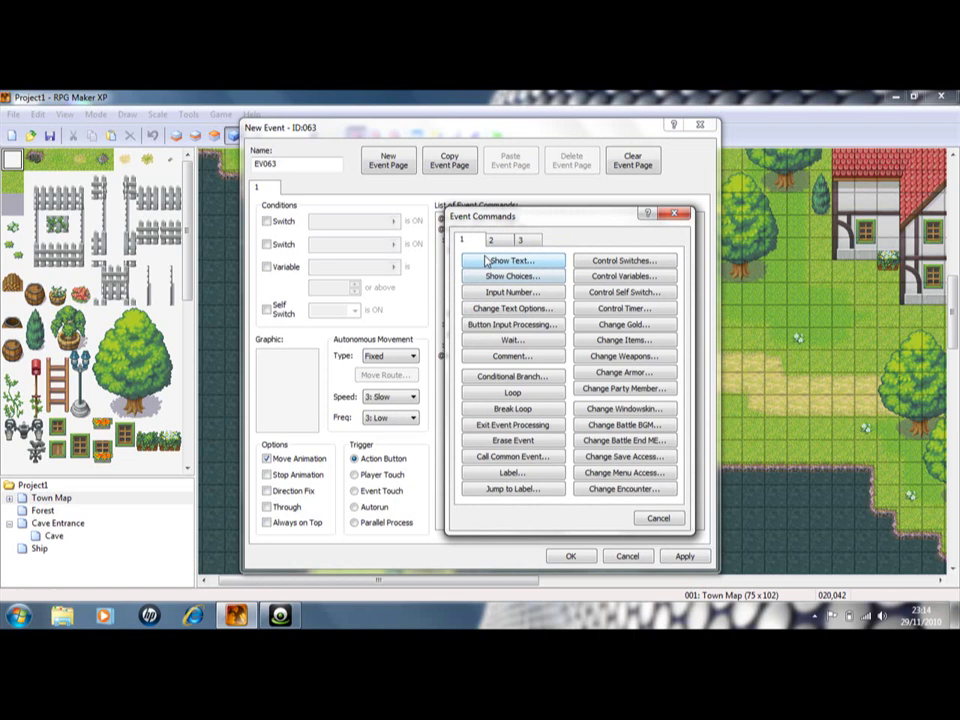
left_click(494, 241)
left_click(520, 240)
left_click(462, 240)
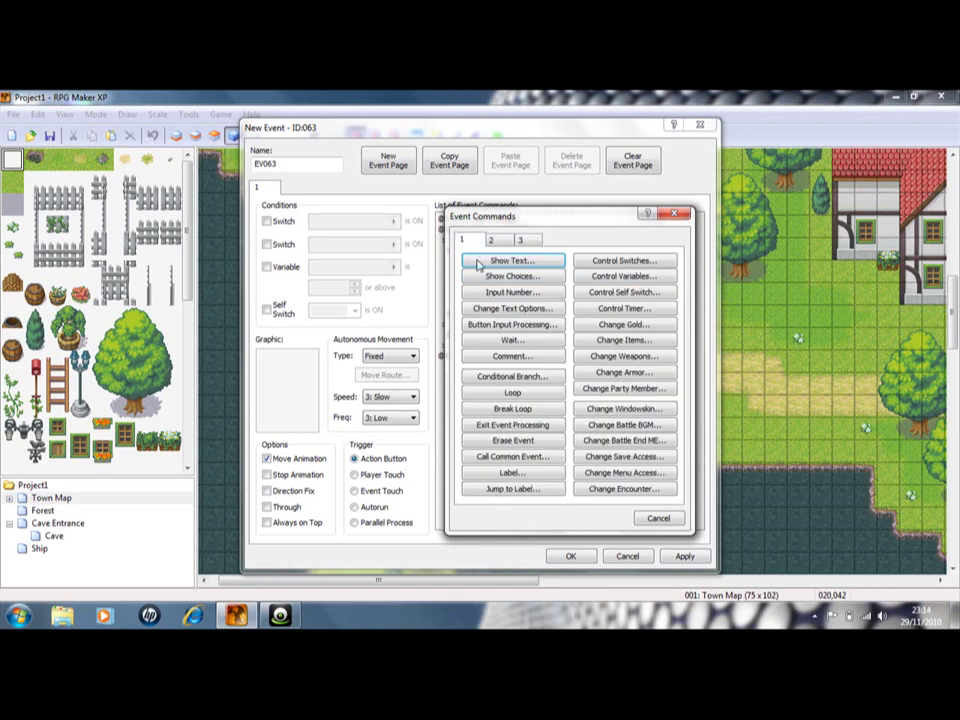
left_click(512, 376)
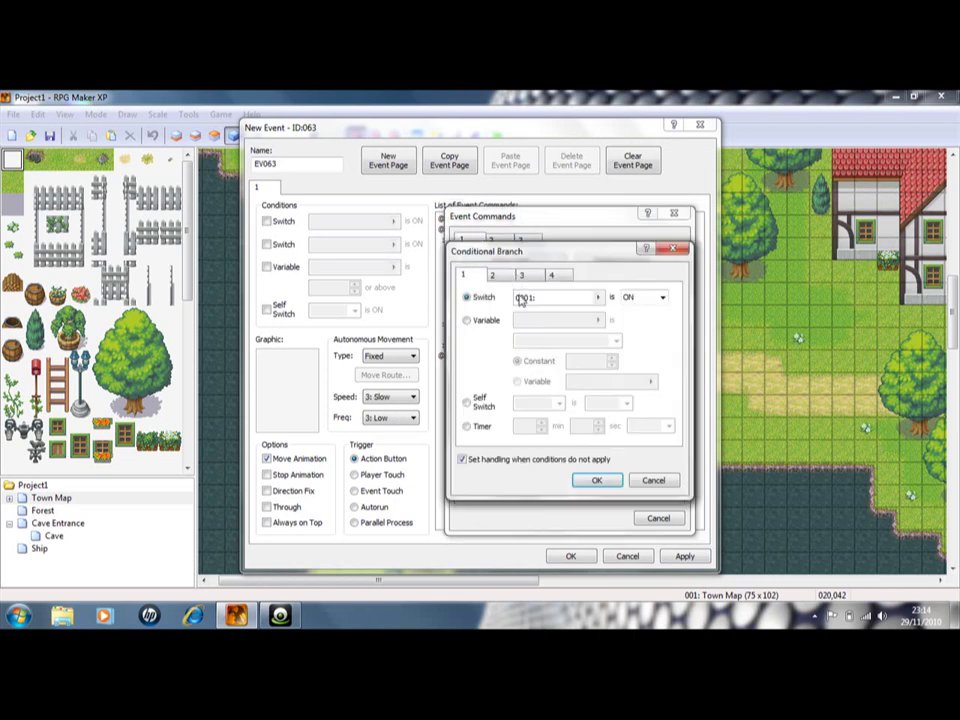
left_click(551, 274)
left_click(467, 320)
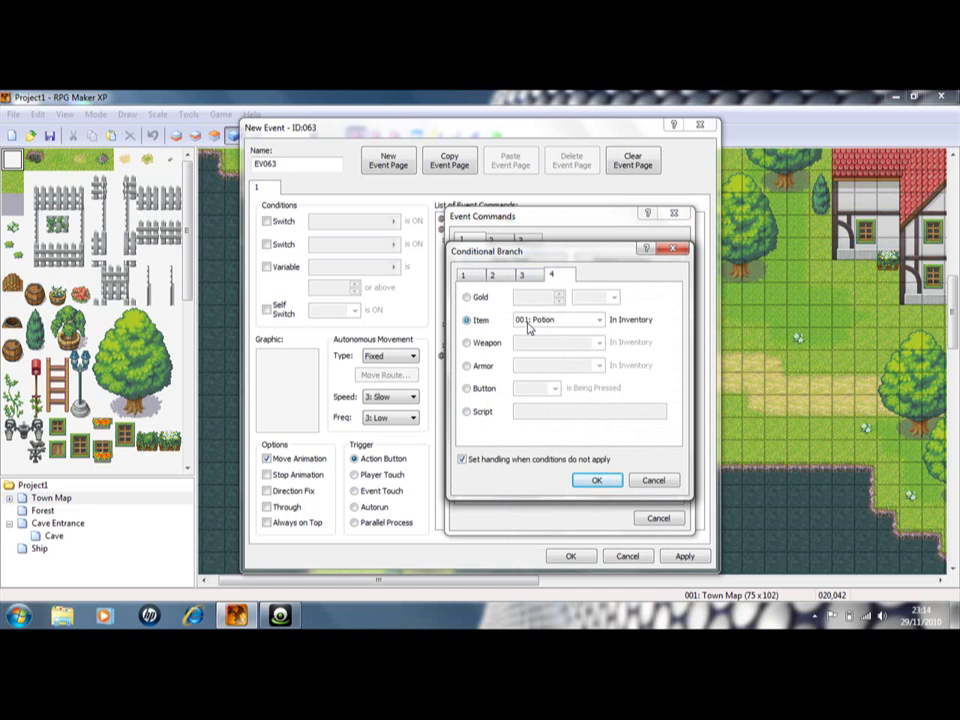
left_click(600, 320)
scroll(558, 565, "down", 4)
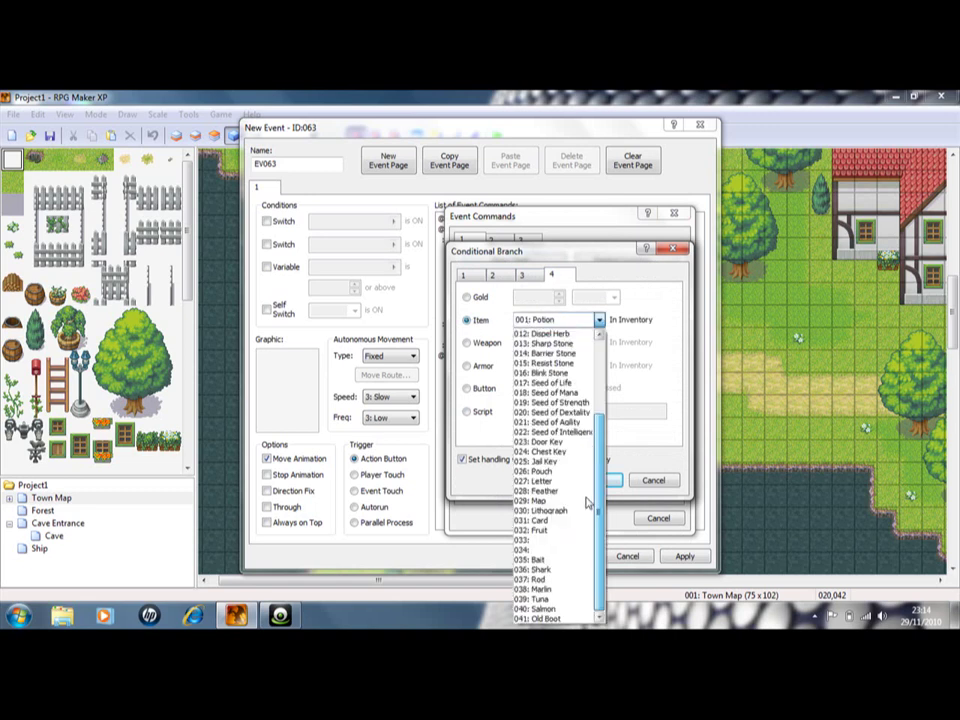
left_click(557, 560)
left_click(592, 479)
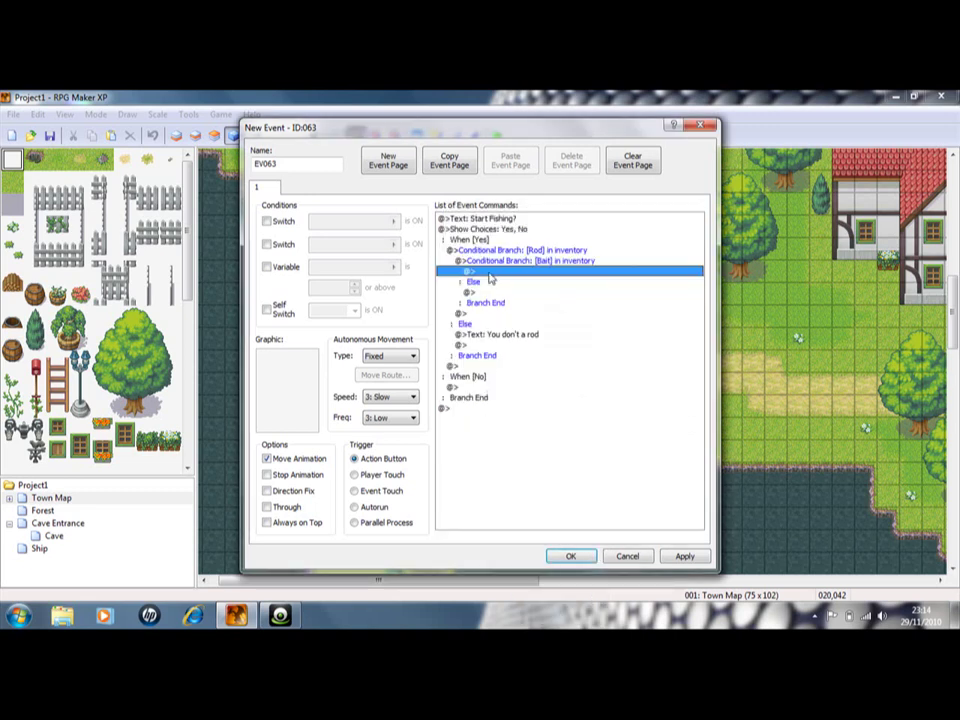
Step: Under the Bait branch's Else, show the message 'you dont have any bait'
double_click(484, 292)
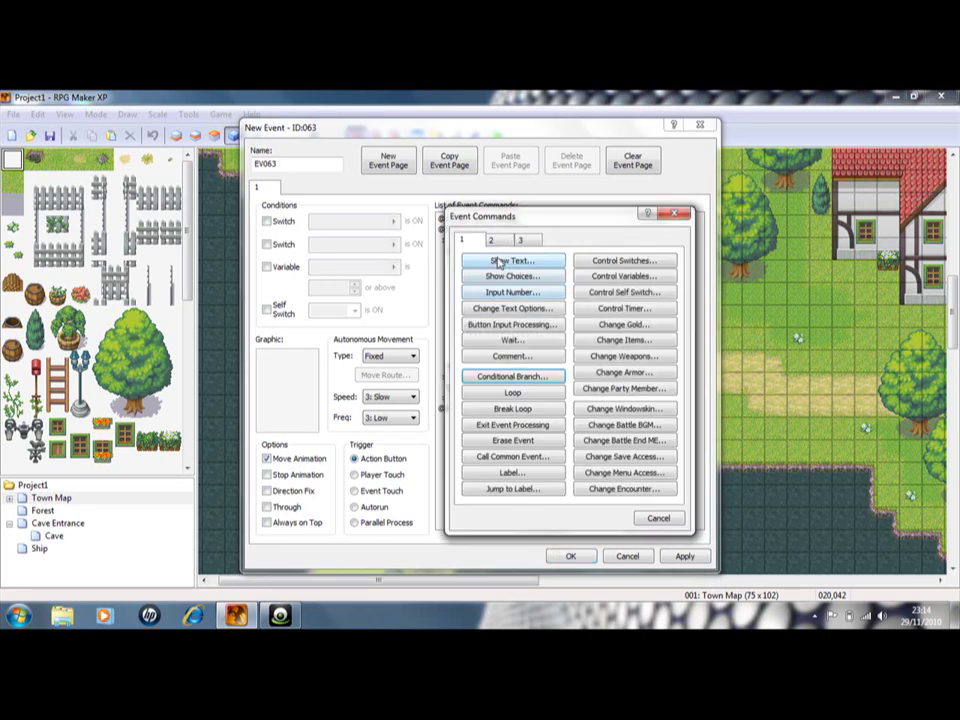
left_click(498, 261)
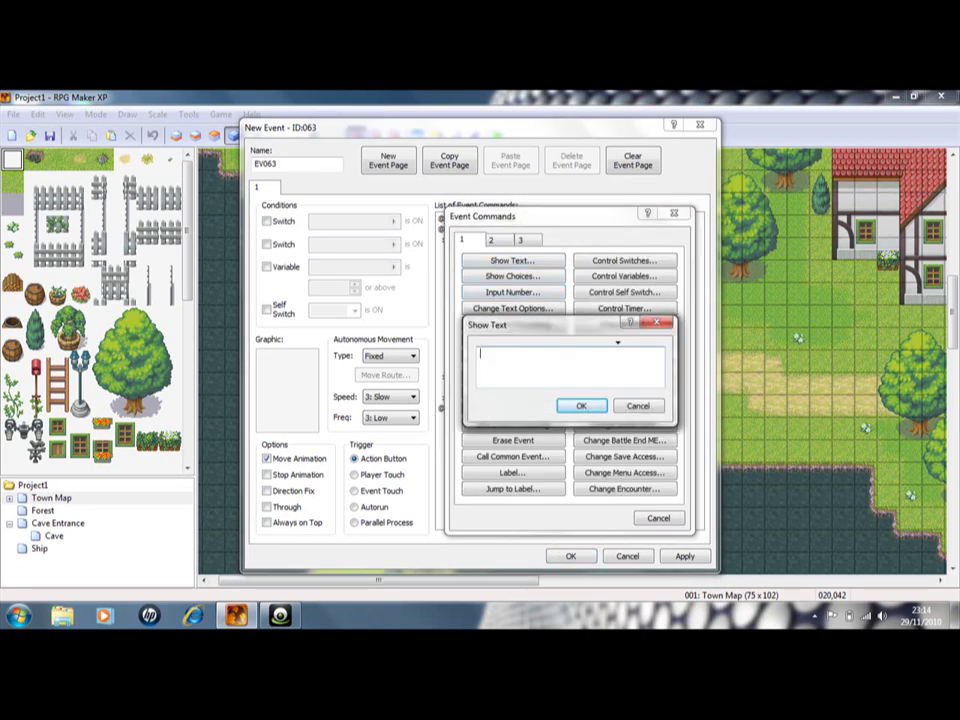
type("you dont have any bait")
left_click(578, 406)
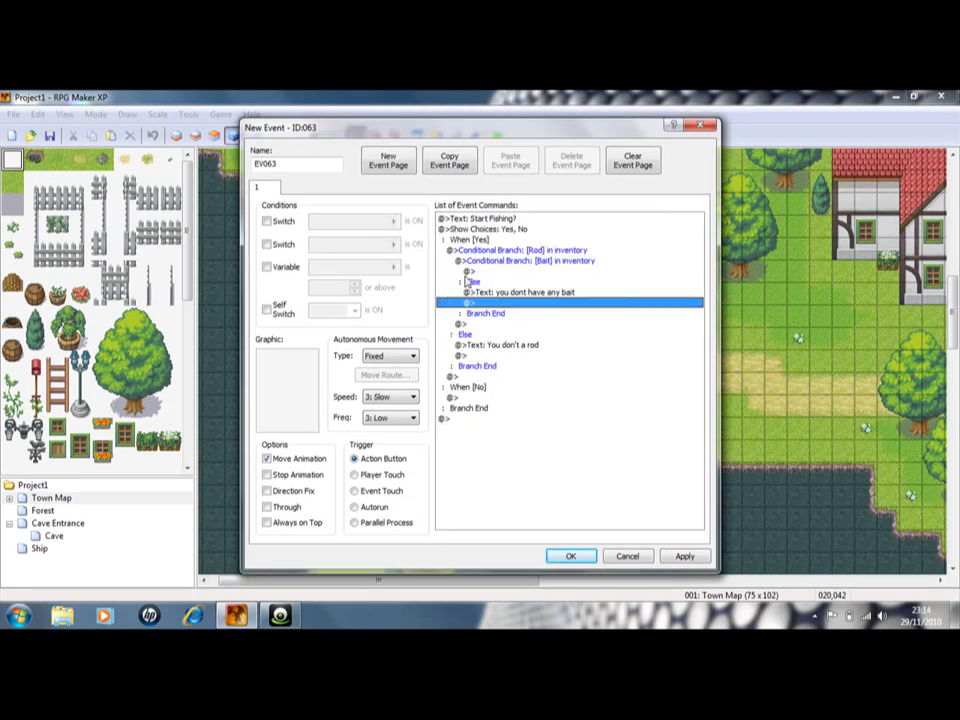
Step: Inside the Bait branch, set variable 0001: Fishing to Random 1~7
left_click(504, 271)
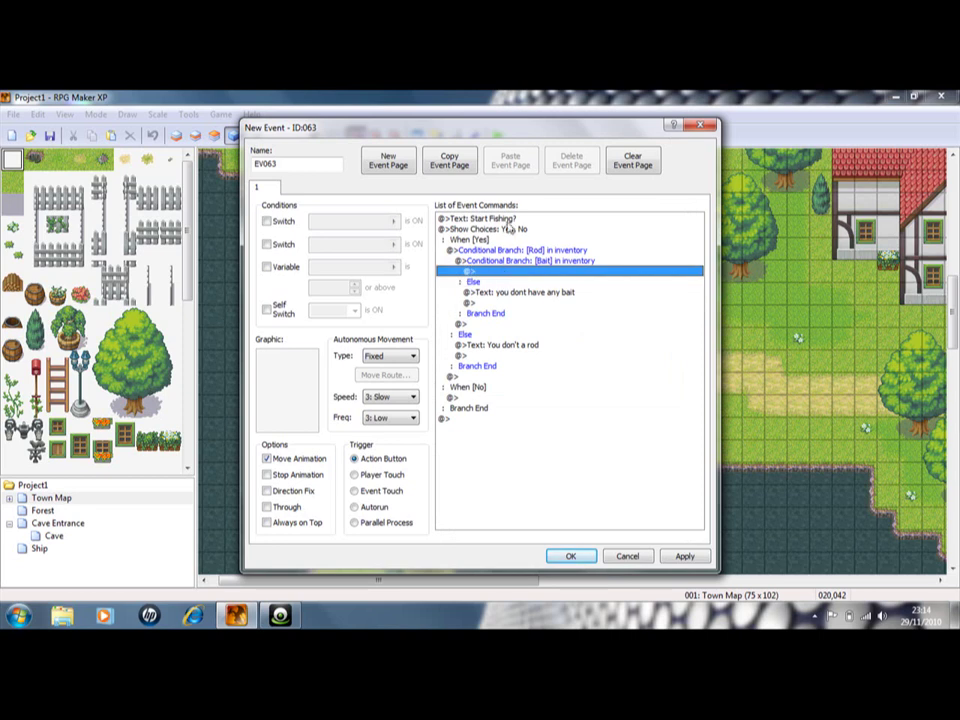
double_click(491, 271)
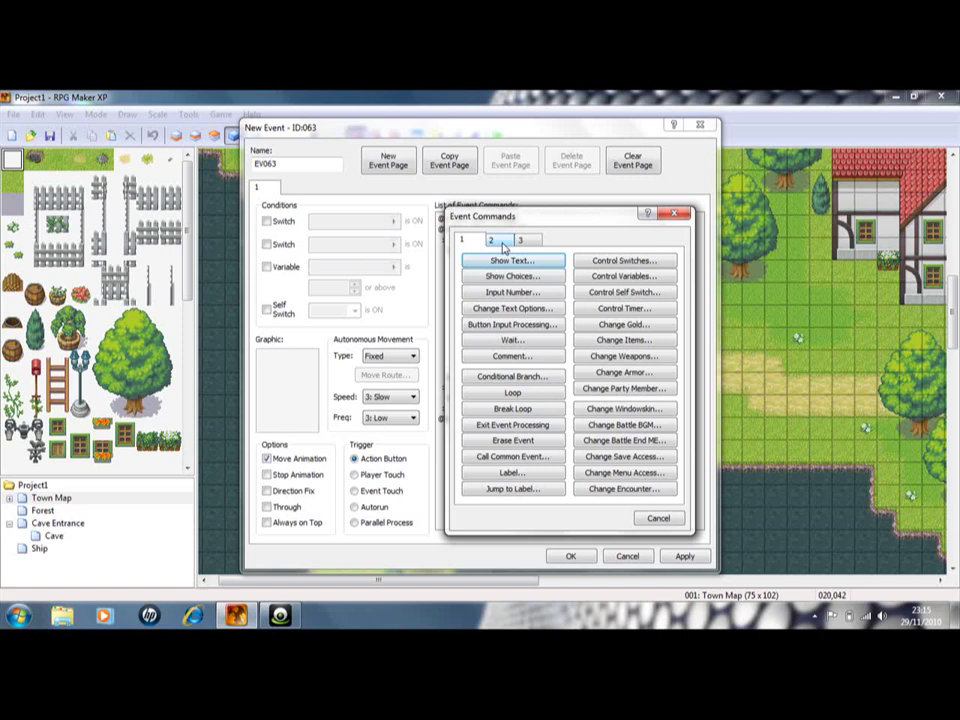
left_click(620, 280)
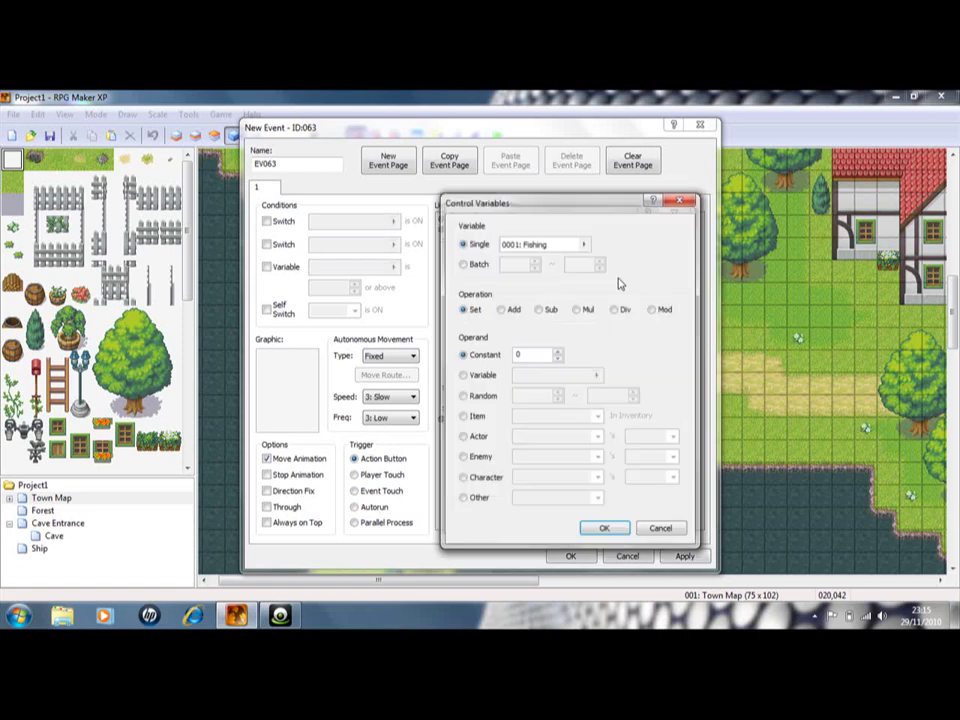
left_click(462, 396)
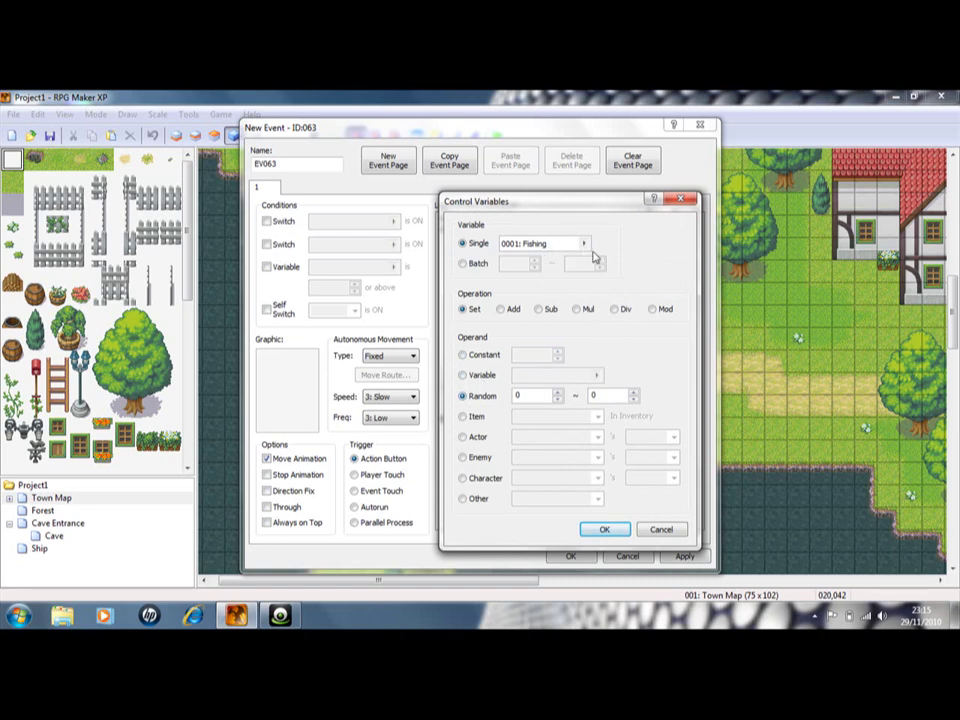
left_click(558, 393)
left_click(604, 531)
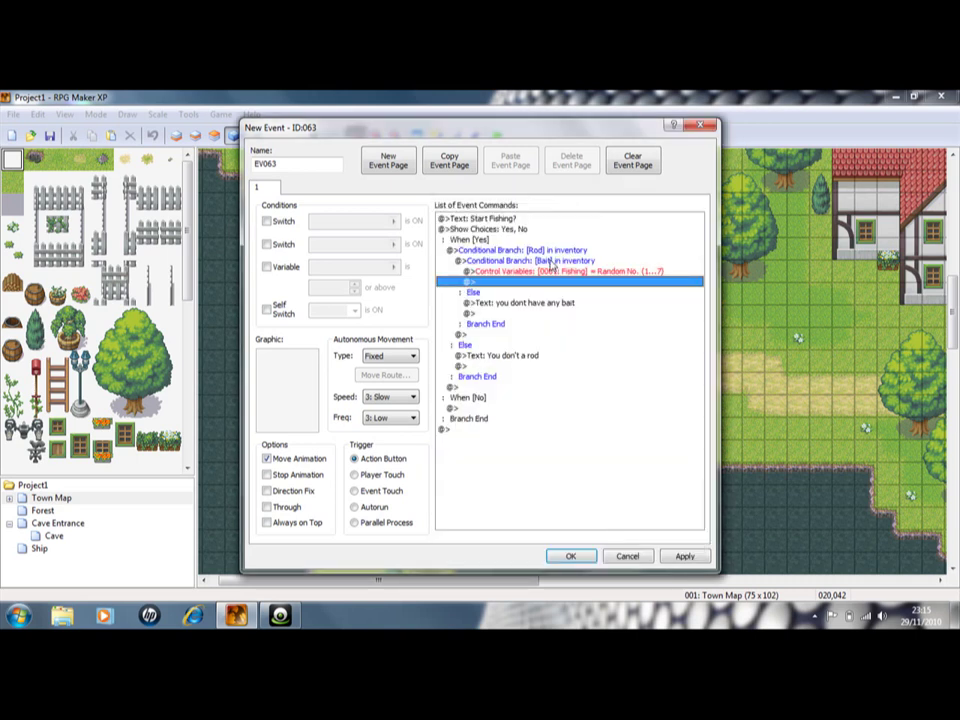
Step: Add a conditional branch testing variable 0001: Fishing equal to constant 1, with an Else case
double_click(500, 282)
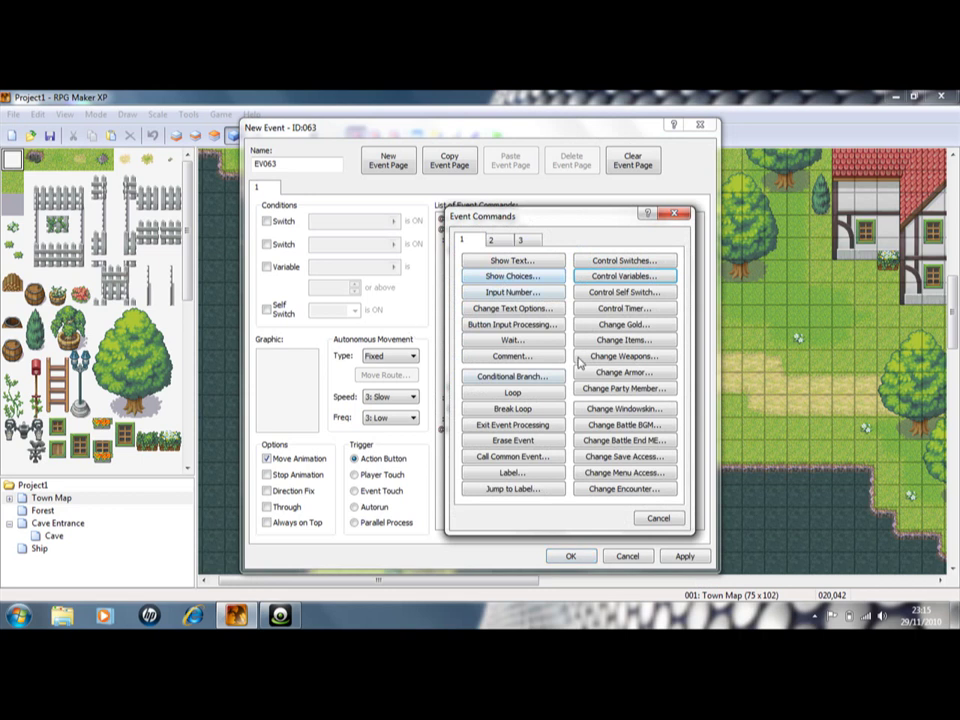
left_click(512, 378)
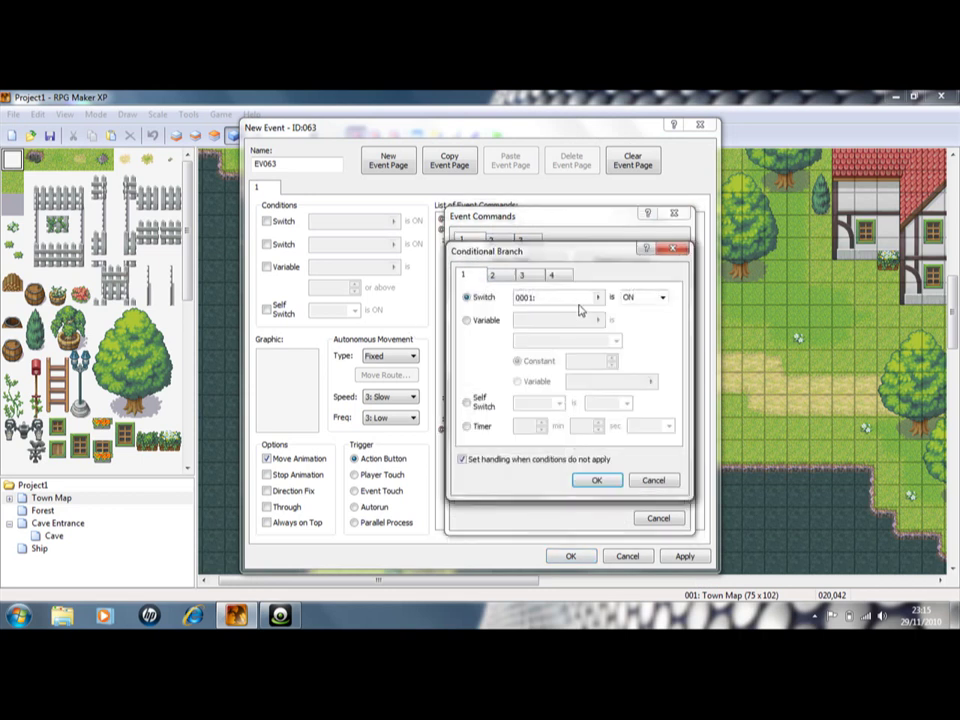
left_click(466, 321)
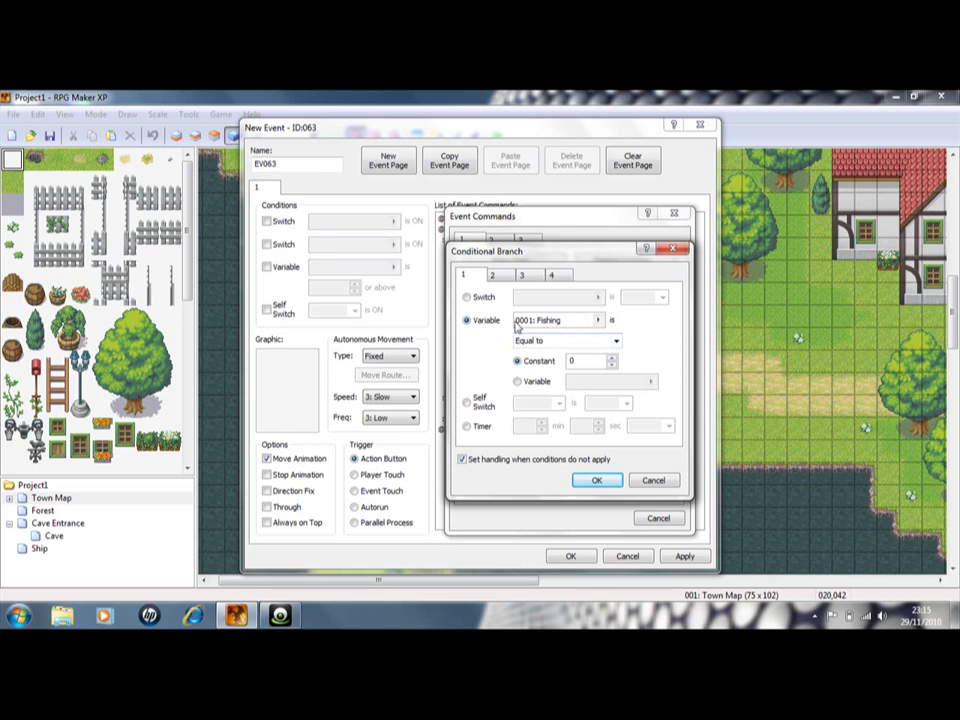
left_click(597, 480)
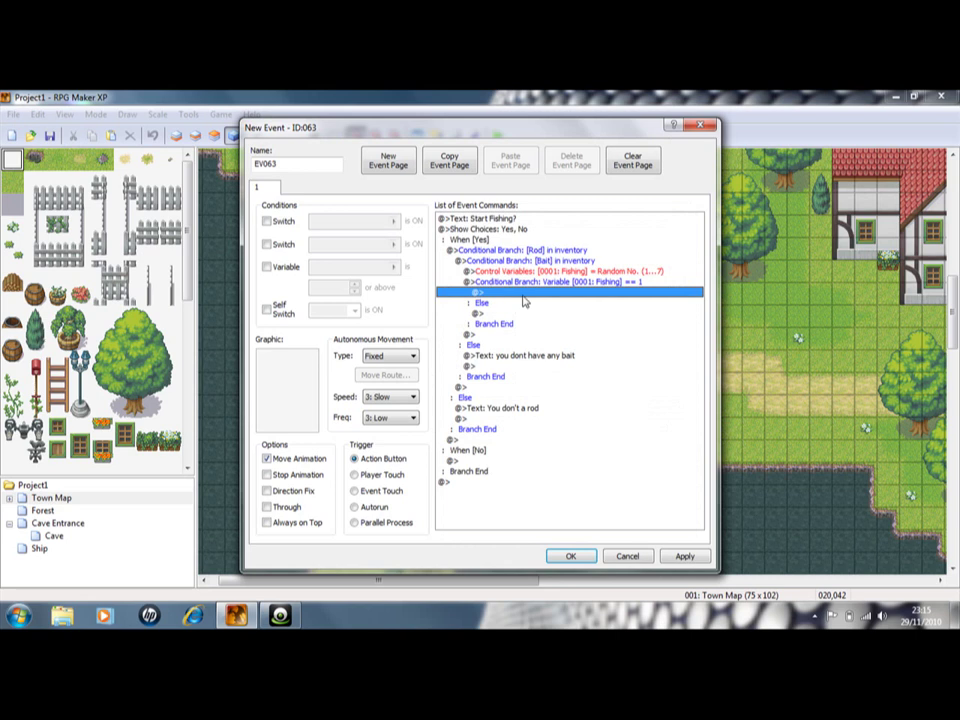
Step: In the Fishing = 1 branch, add a Change Items command giving one Shark
double_click(522, 293)
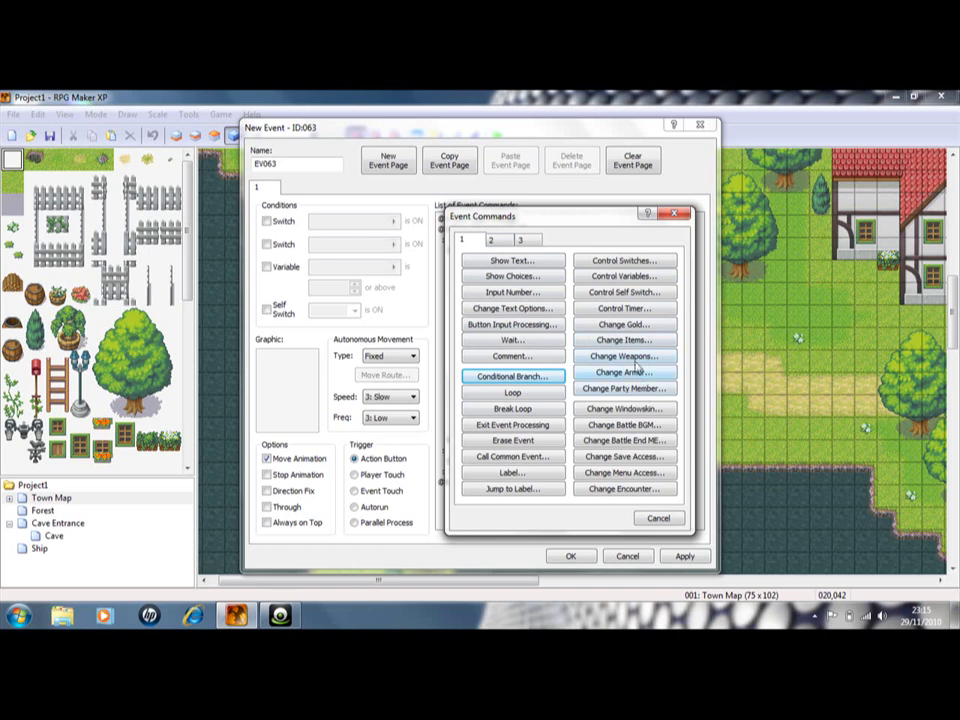
left_click(606, 339)
left_click(575, 316)
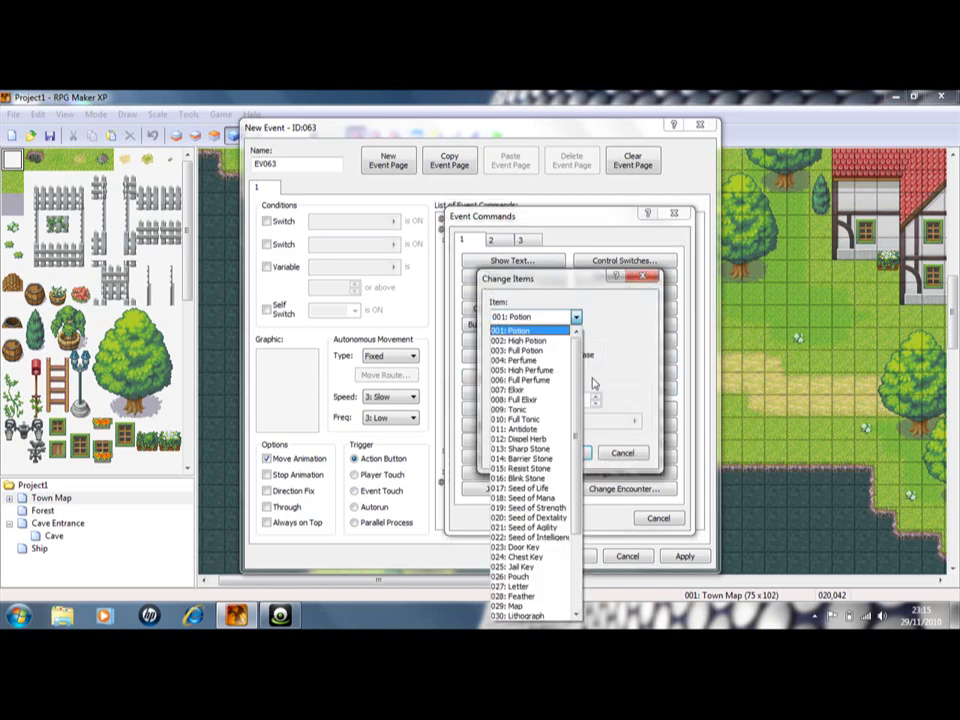
left_click(585, 410)
left_click(575, 316)
left_click_drag(576, 390, 584, 513)
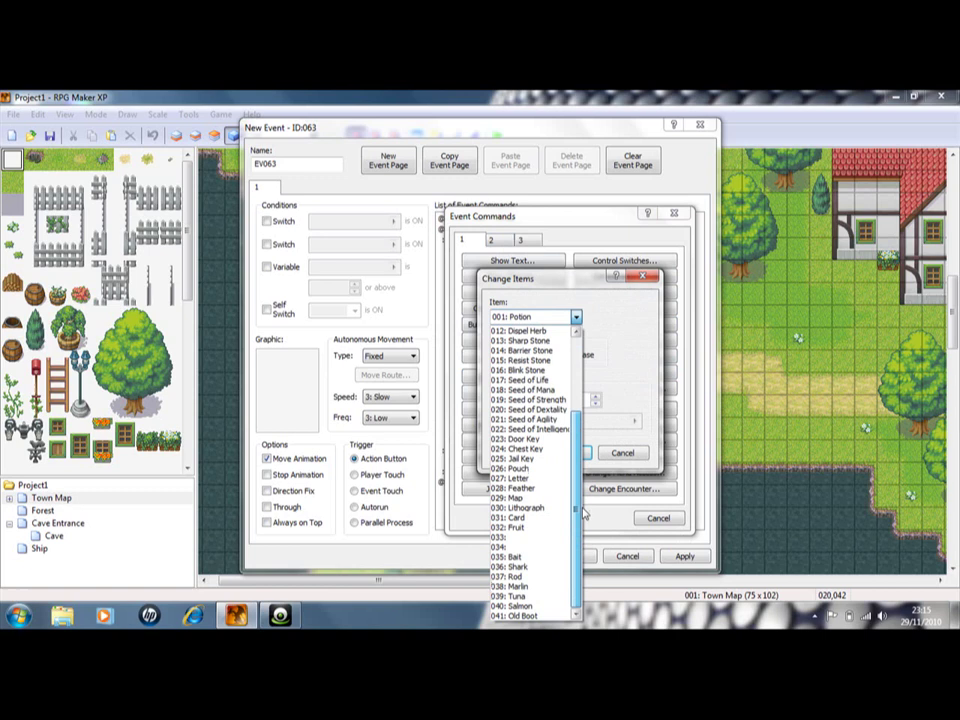
left_click(524, 566)
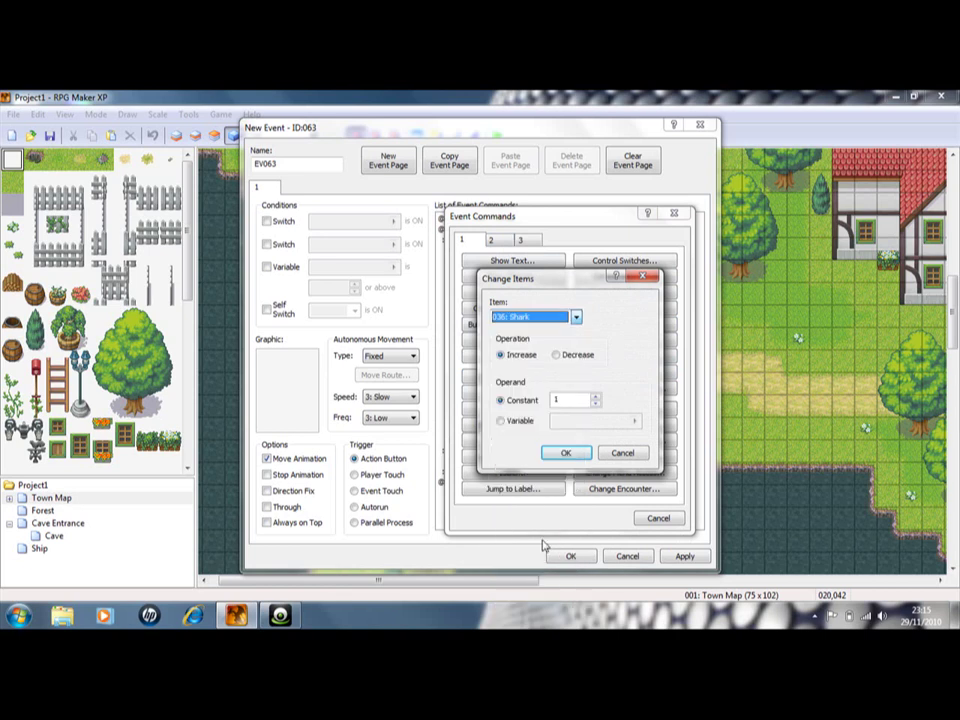
left_click(566, 455)
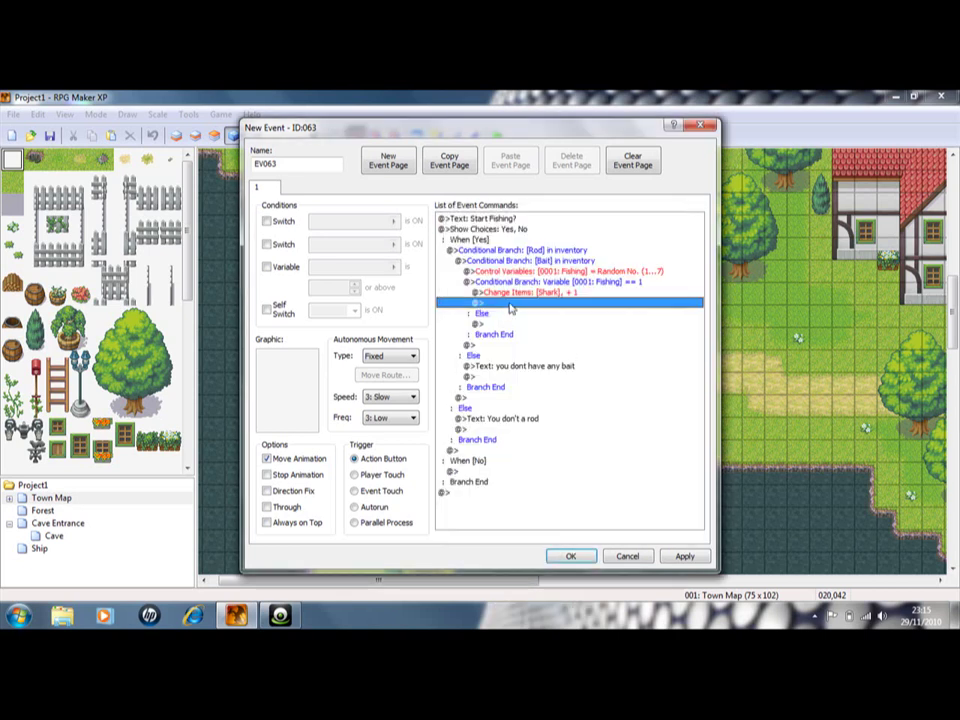
Step: Add a Change Items command that decreases Bait by 1
double_click(509, 304)
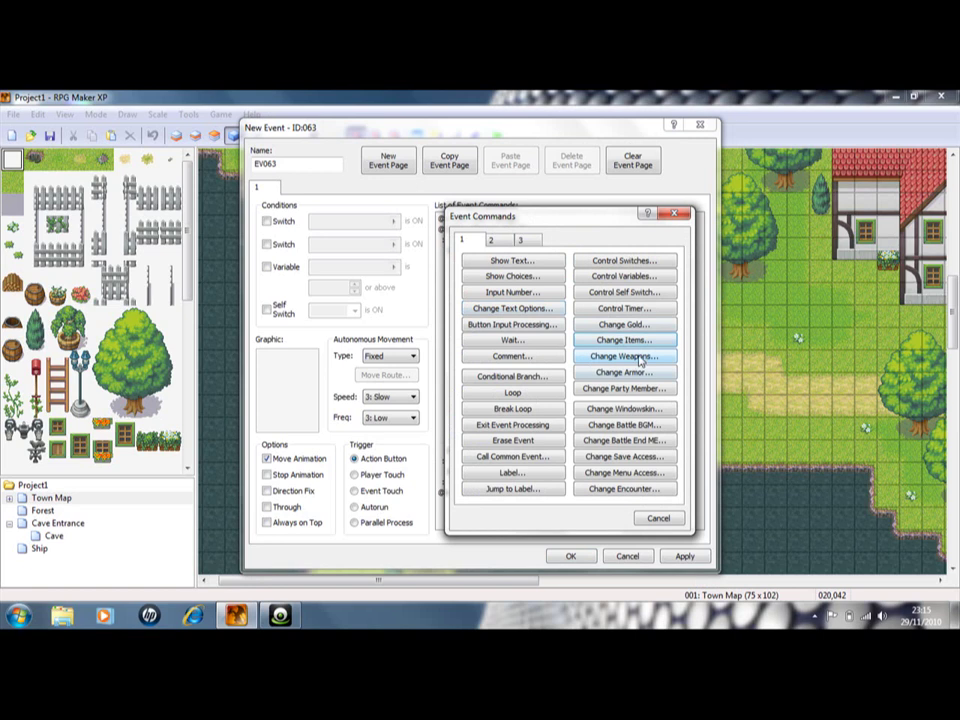
left_click(623, 340)
left_click(575, 317)
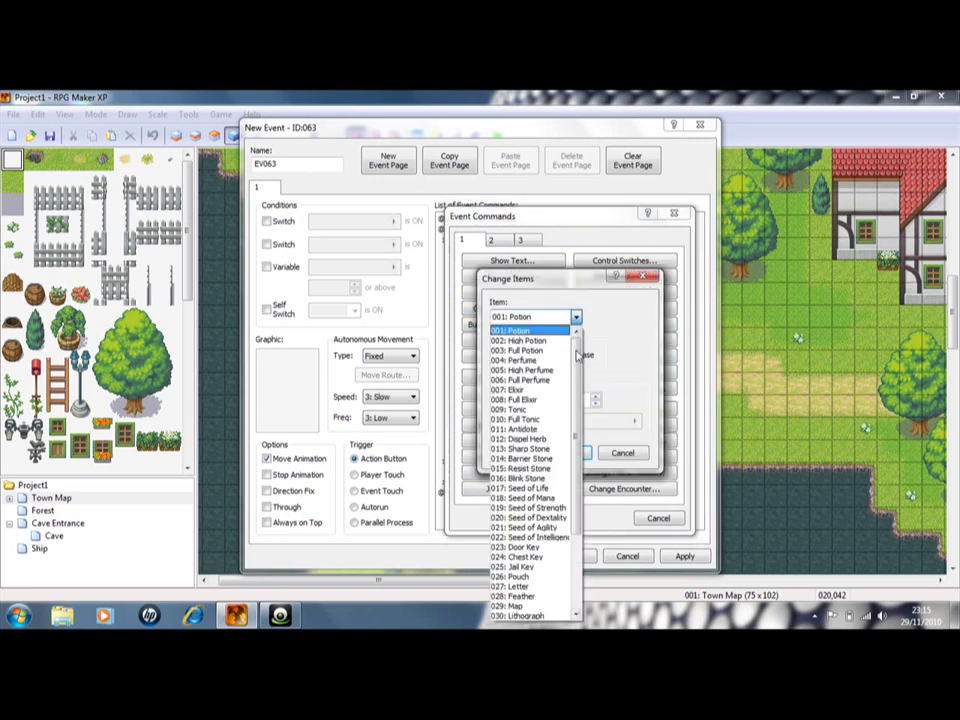
scroll(577, 355, "down", 4)
left_click(561, 566)
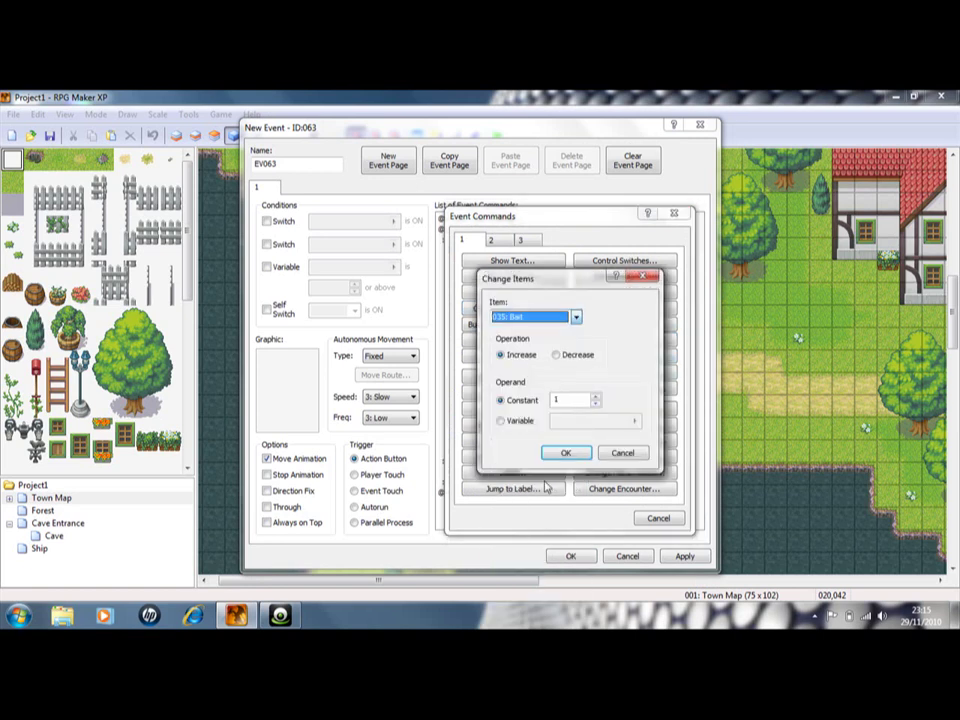
left_click(556, 355)
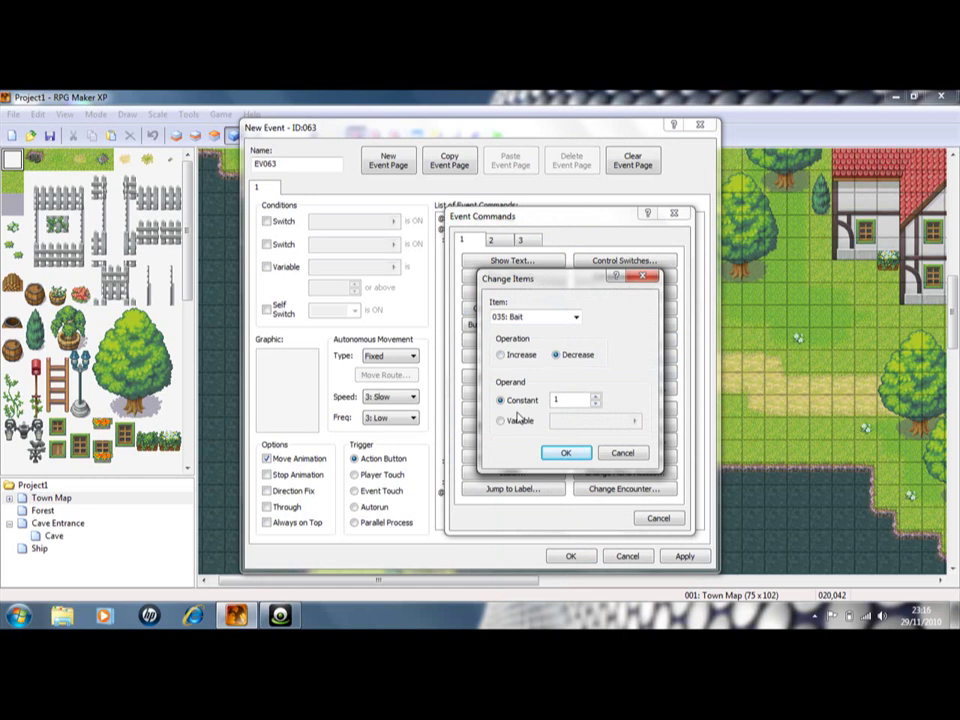
left_click(565, 451)
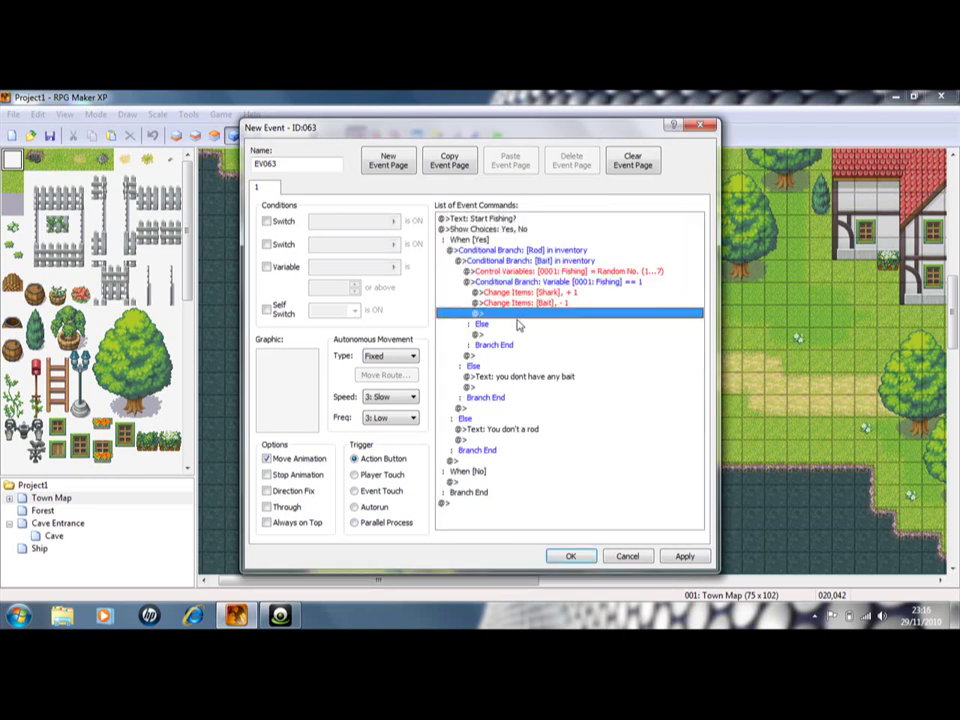
double_click(517, 316)
Step: Add the 'You caught a shark' message to the branch, then close the event editor
left_click(508, 264)
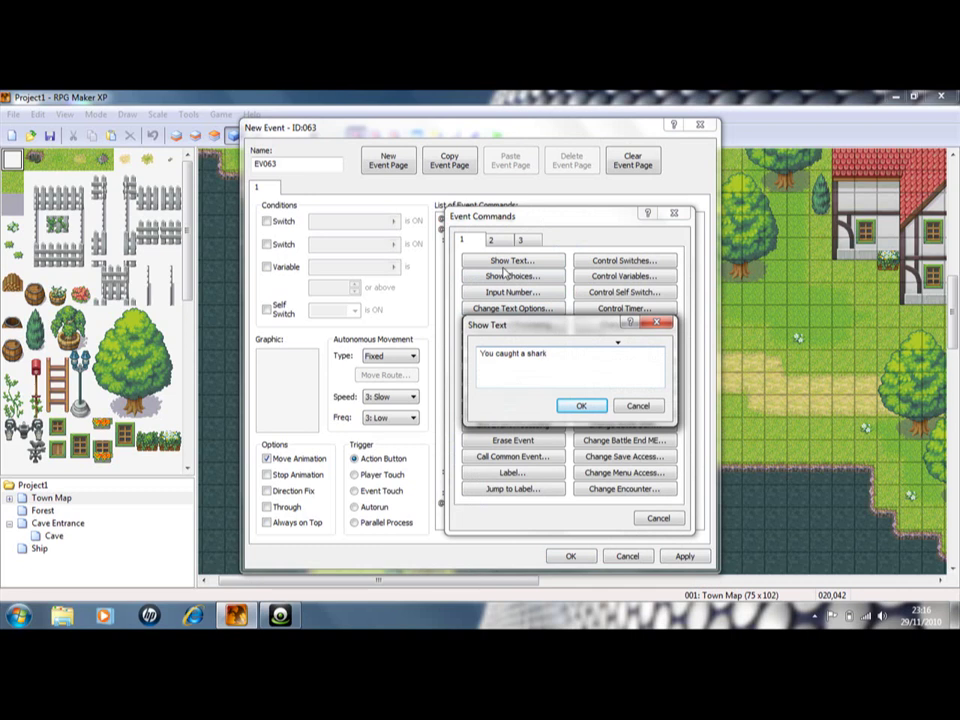
left_click(580, 405)
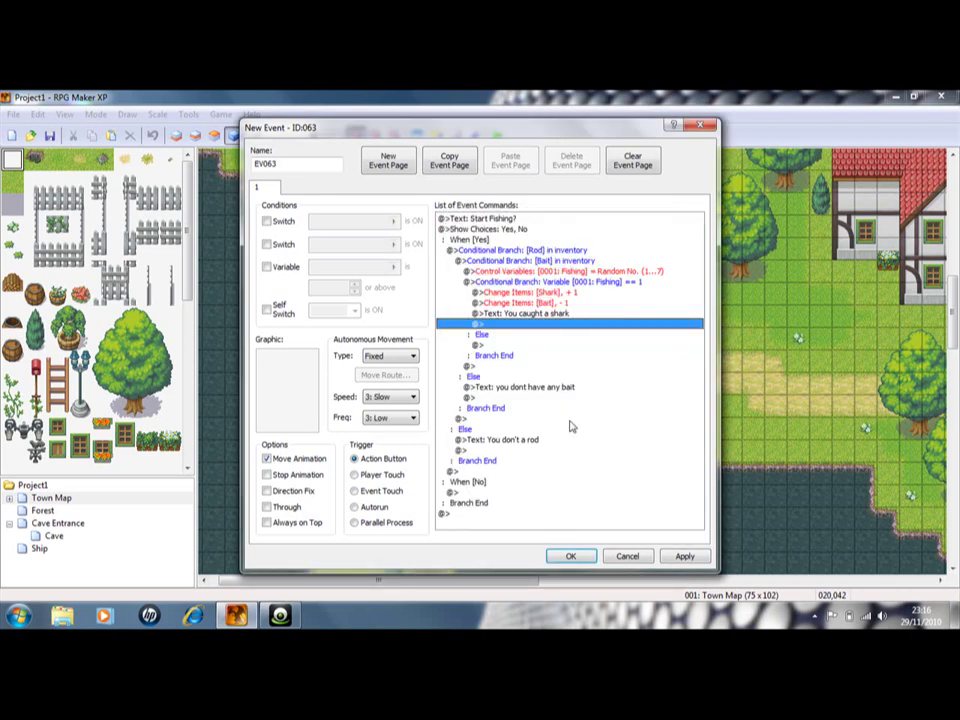
right_click(517, 330)
left_click(542, 331)
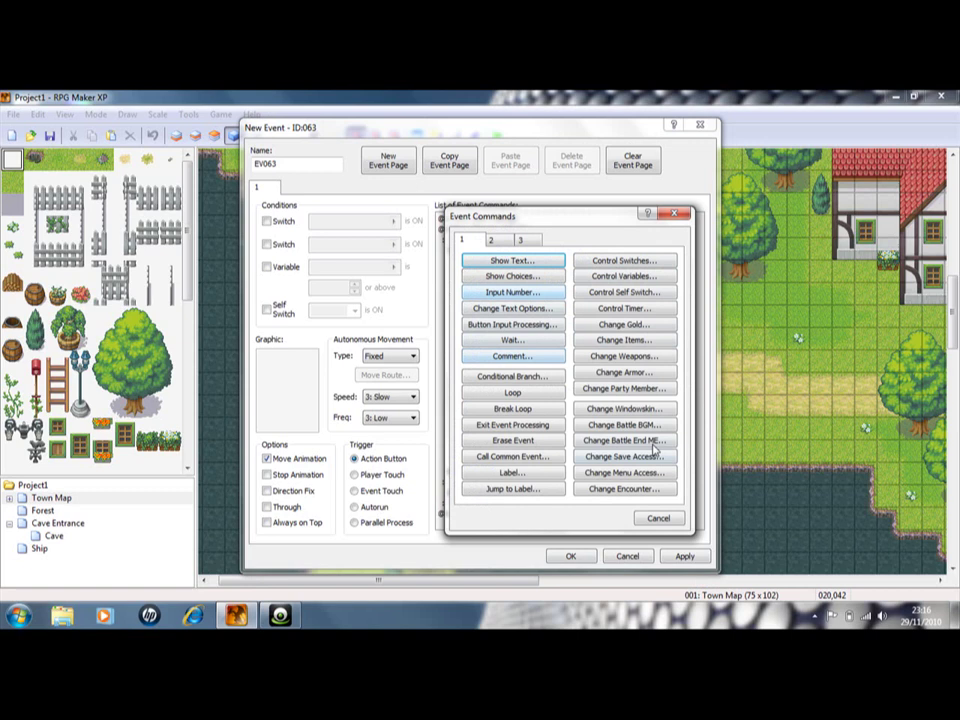
left_click(674, 213)
left_click(699, 125)
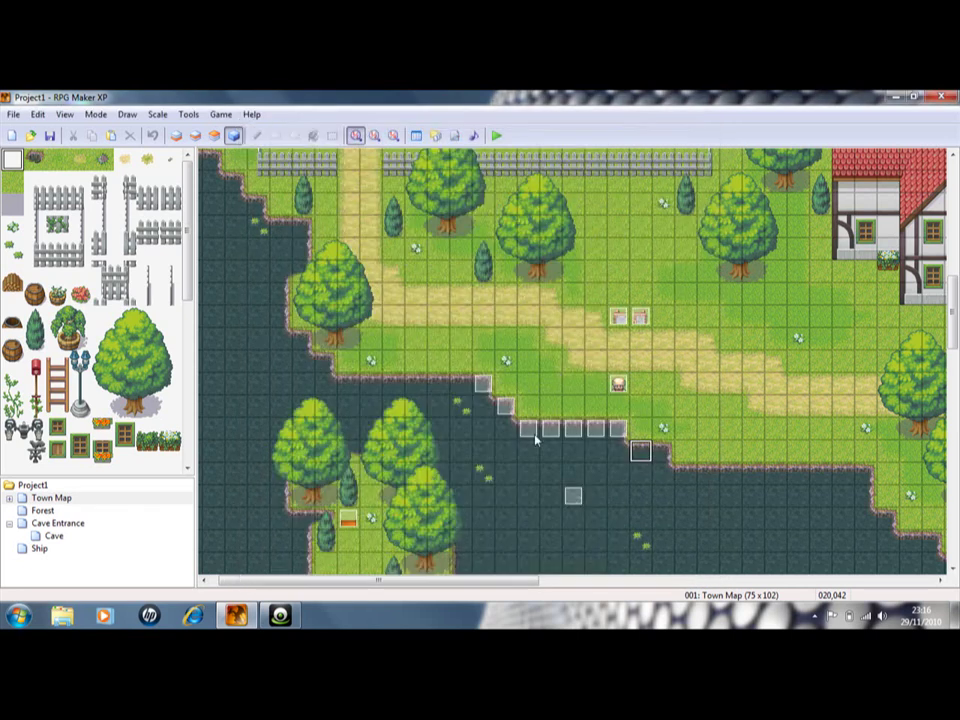
Step: Open event EV054 and review the Shark message and the Fishing == 2 and == 3 branches
right_click(614, 432)
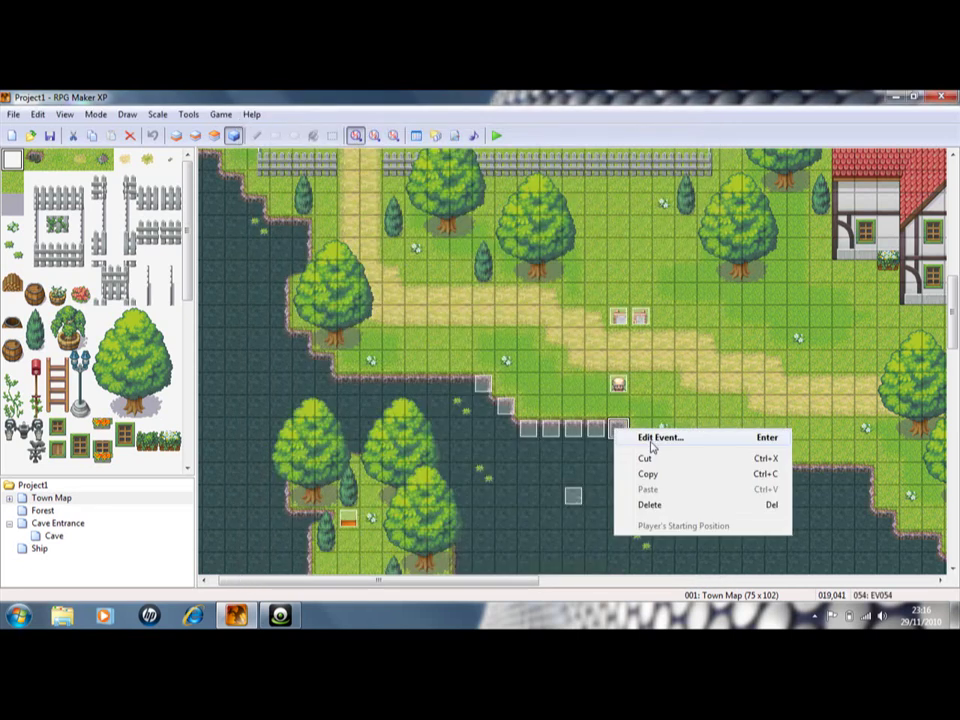
left_click(650, 439)
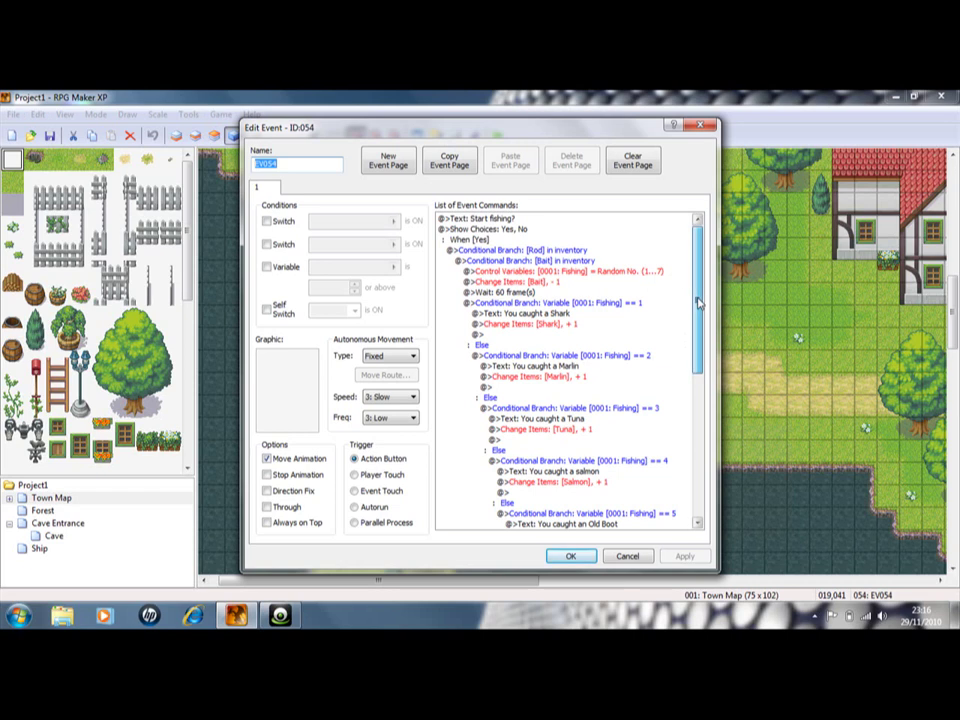
scroll(674, 280, "down", 2)
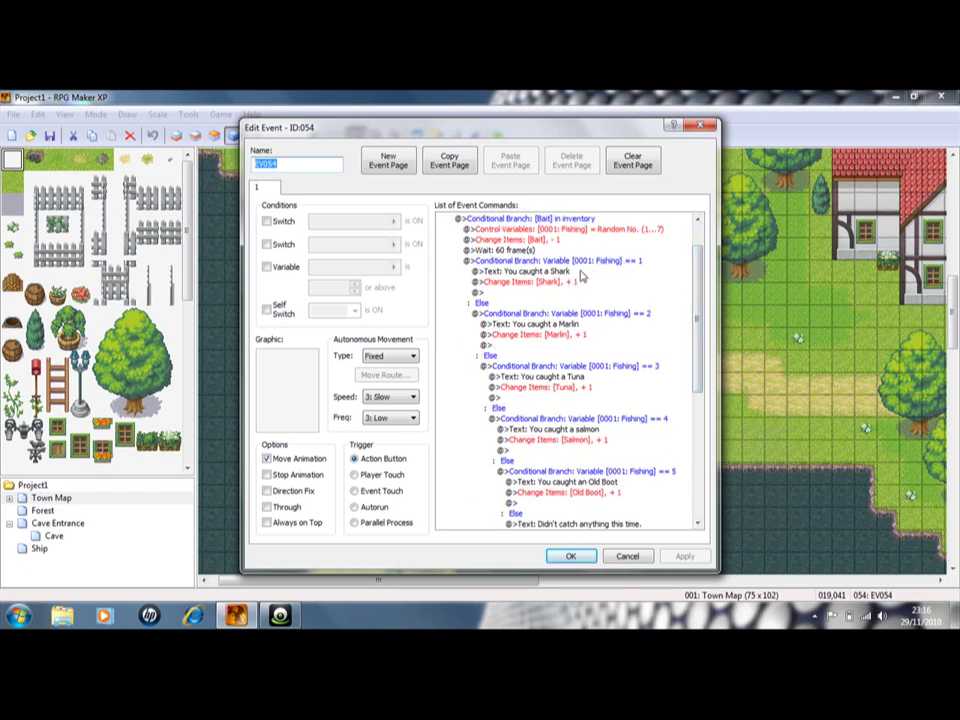
left_click(533, 272)
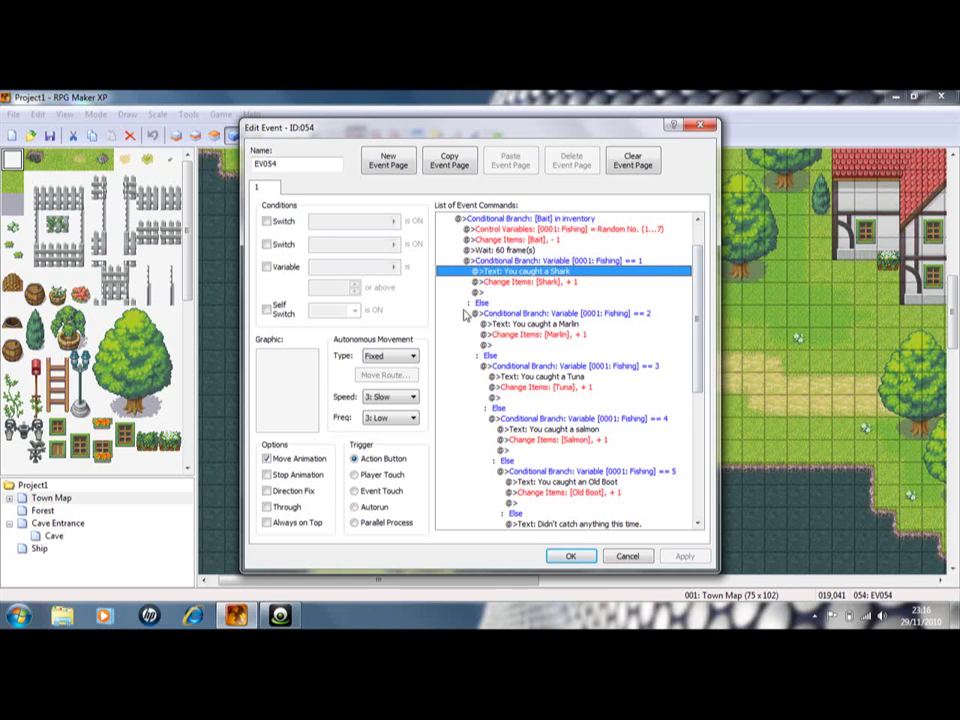
left_click(523, 314)
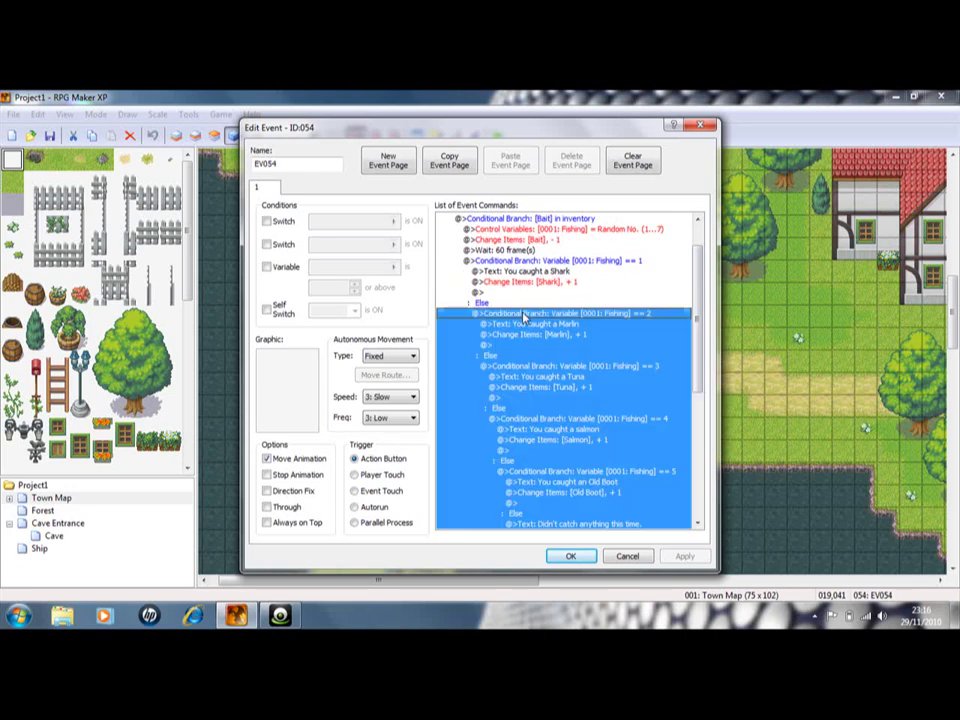
left_click(591, 368)
Step: Step through the Fishing == 4 branch and its Else, then select the Fishing == 5 block
scroll(705, 360, "down", 1)
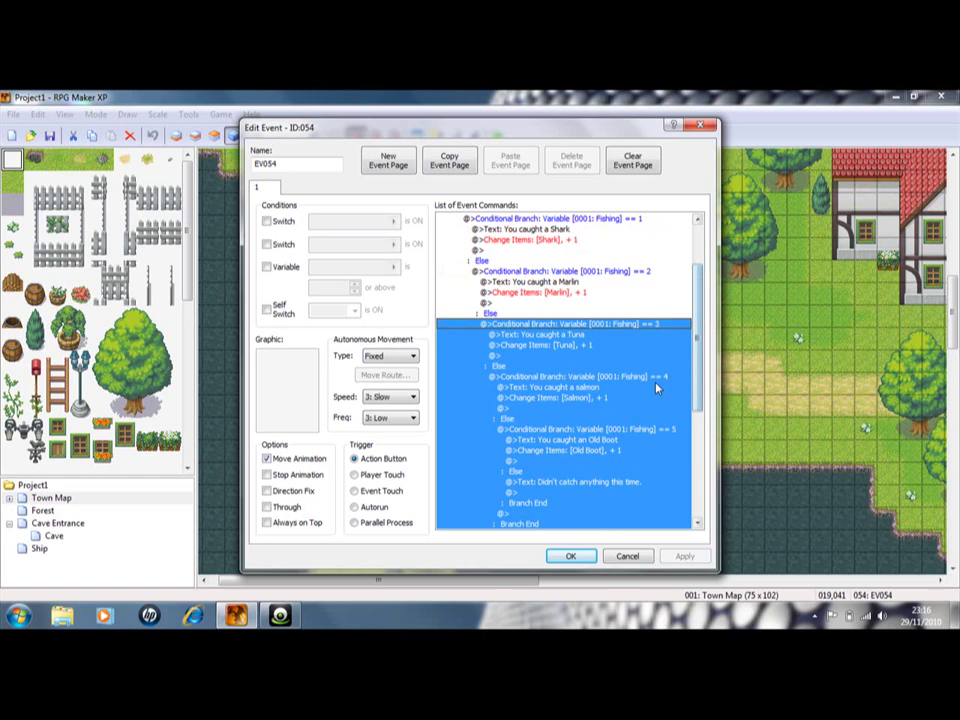
left_click(658, 377)
left_click(634, 420)
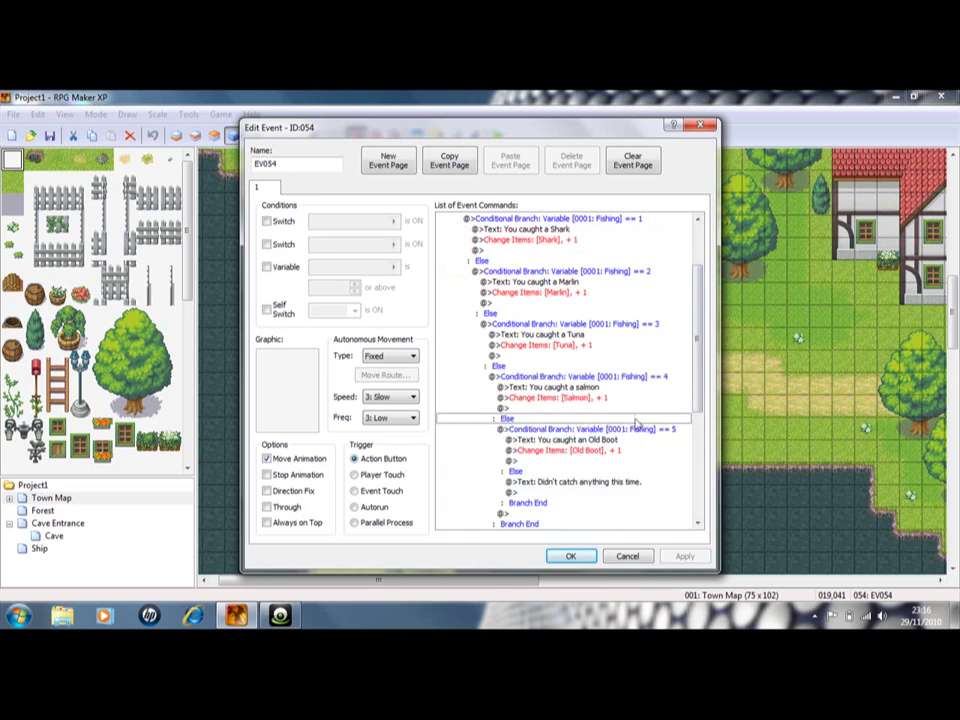
scroll(703, 401, "down", 2)
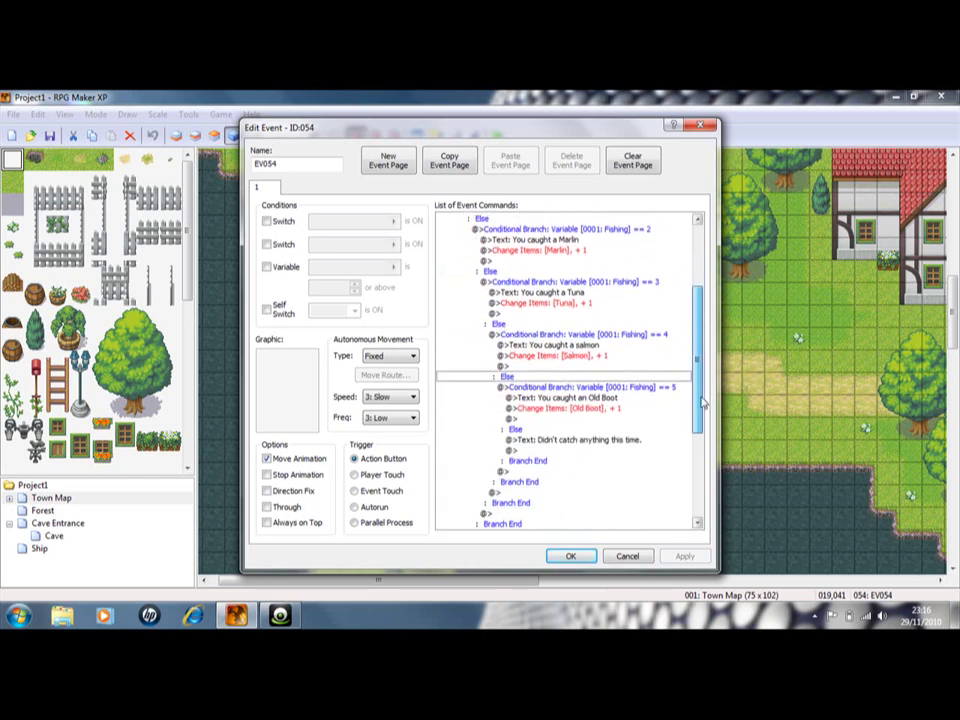
left_click(640, 387)
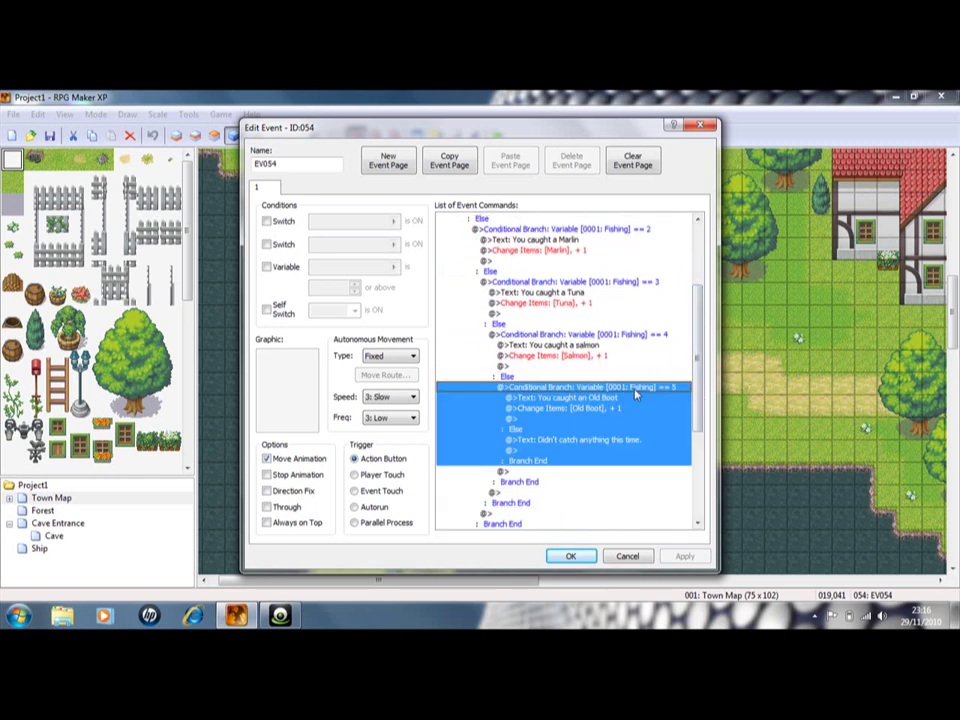
left_click(566, 336)
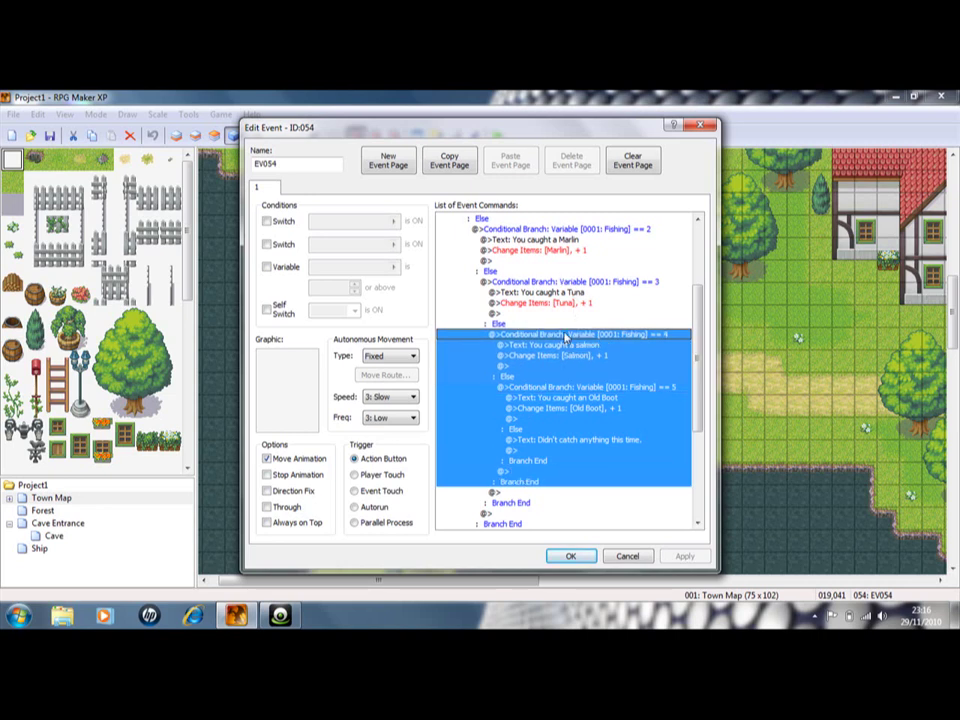
left_click(580, 367)
left_click(583, 387)
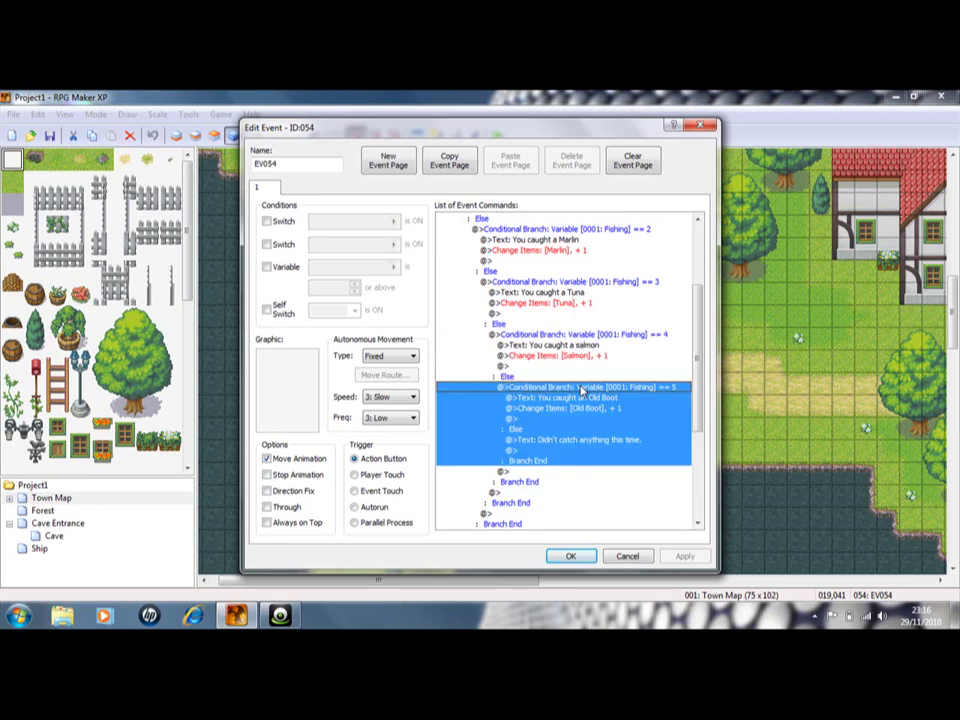
Step: Open the Fishing == 5 branch condition, close it unchanged, and reselect the branch
right_click(610, 388)
left_click(626, 411)
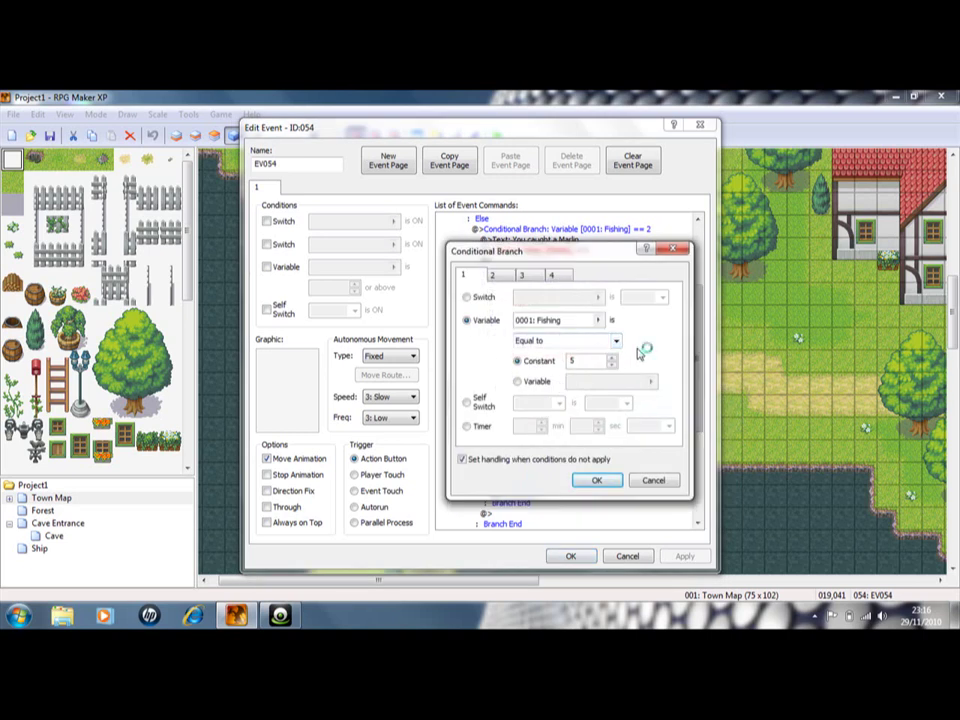
left_click(650, 480)
scroll(698, 428, "down", 1)
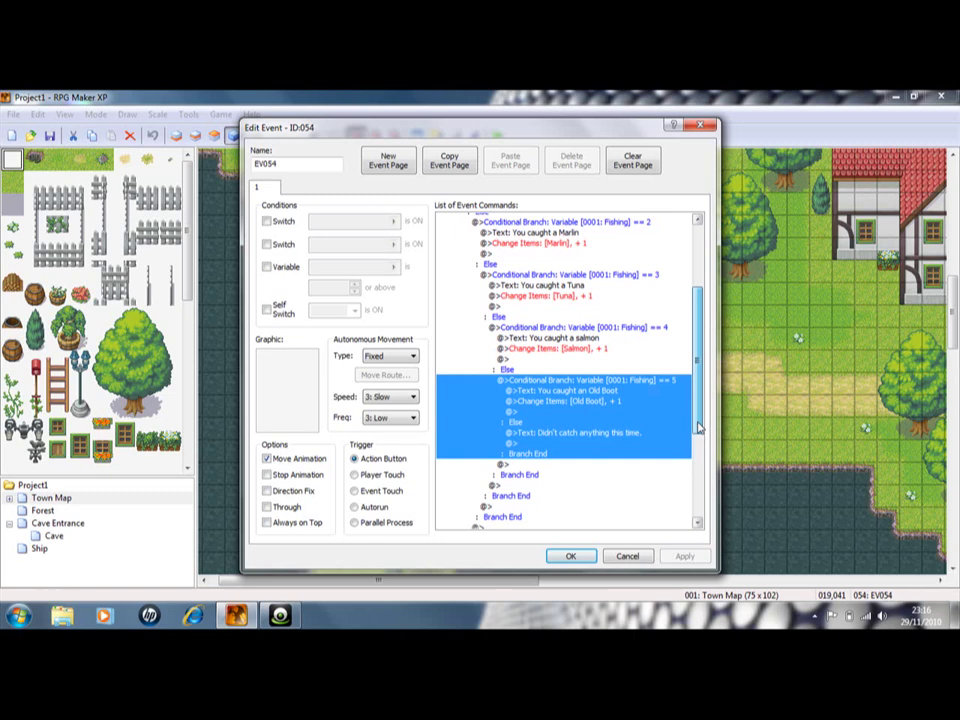
scroll(698, 428, "down", 1)
left_click(607, 376)
left_click(609, 358)
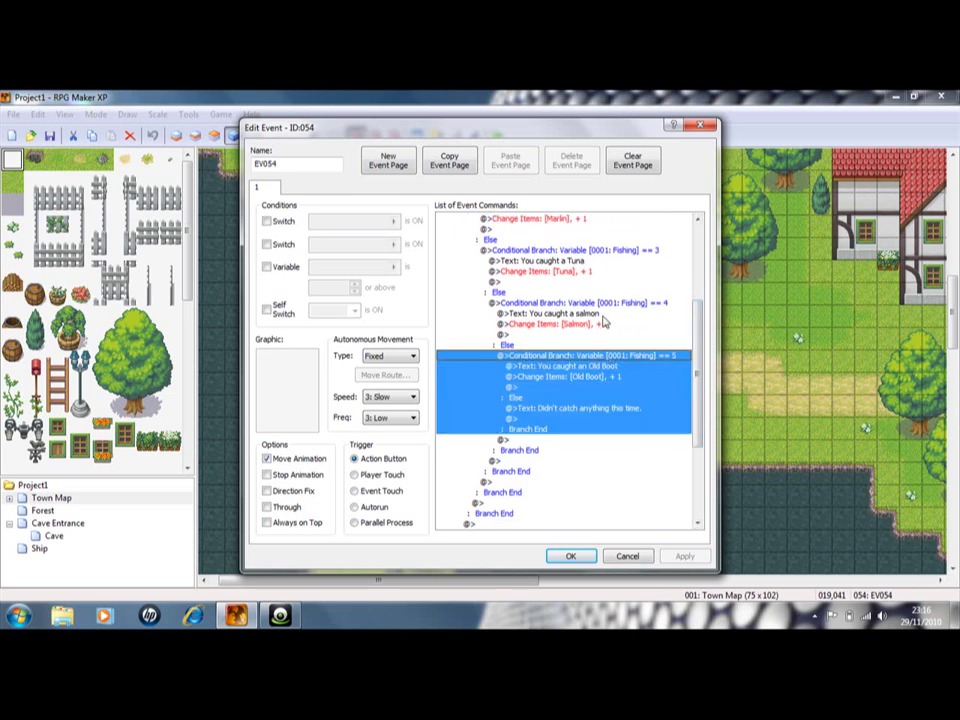
Step: Confirm the Fishing == 5 condition, check the no-catch message, and save and close EV054
right_click(600, 358)
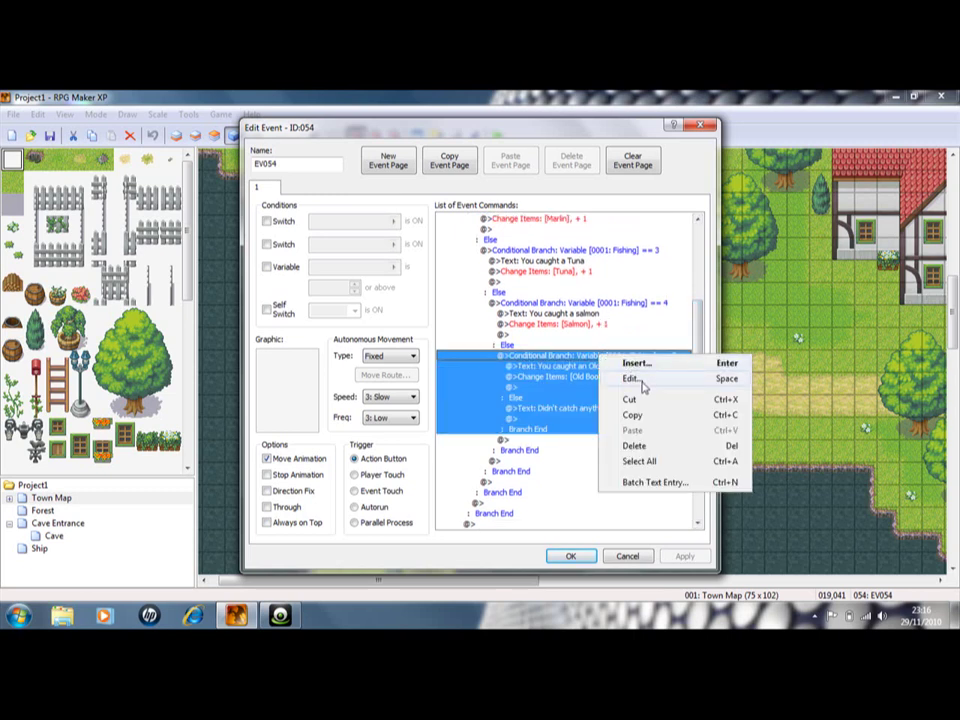
left_click(631, 379)
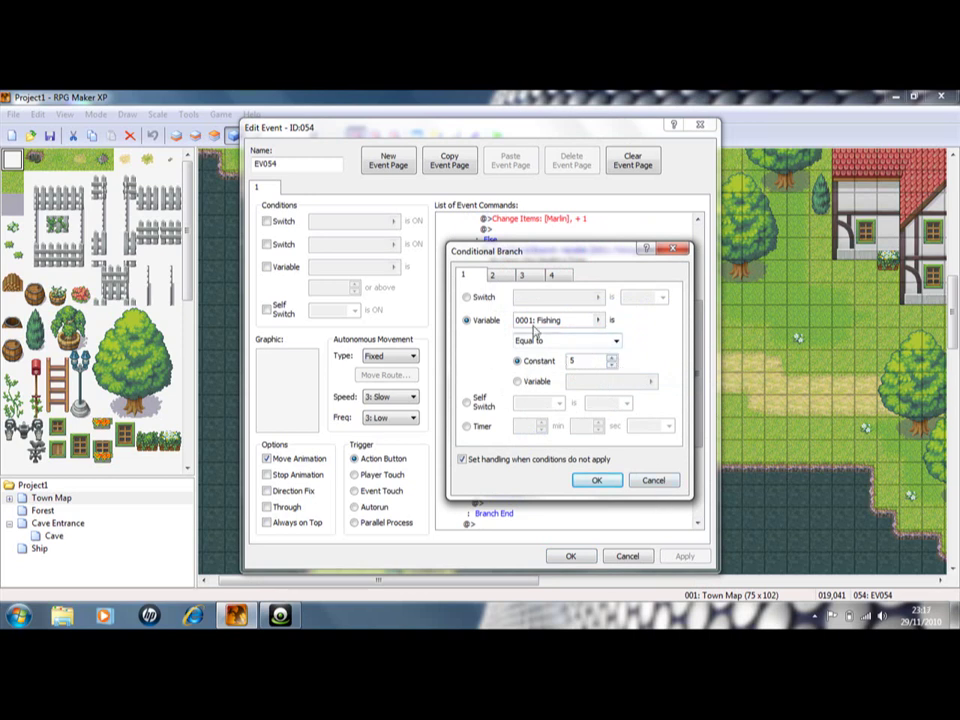
key("Return")
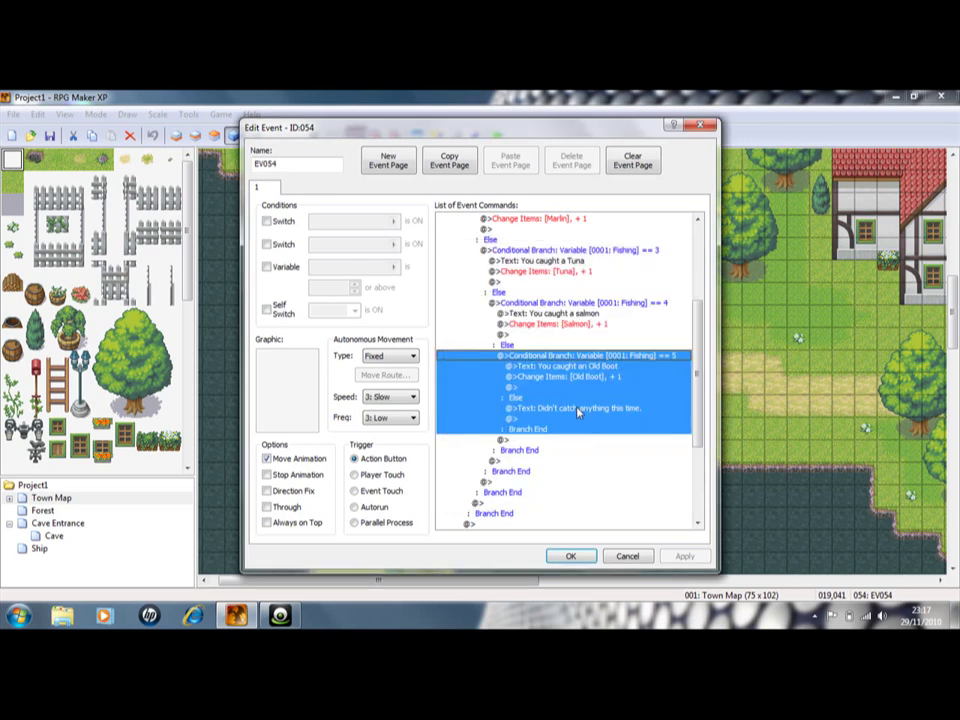
left_click(555, 407)
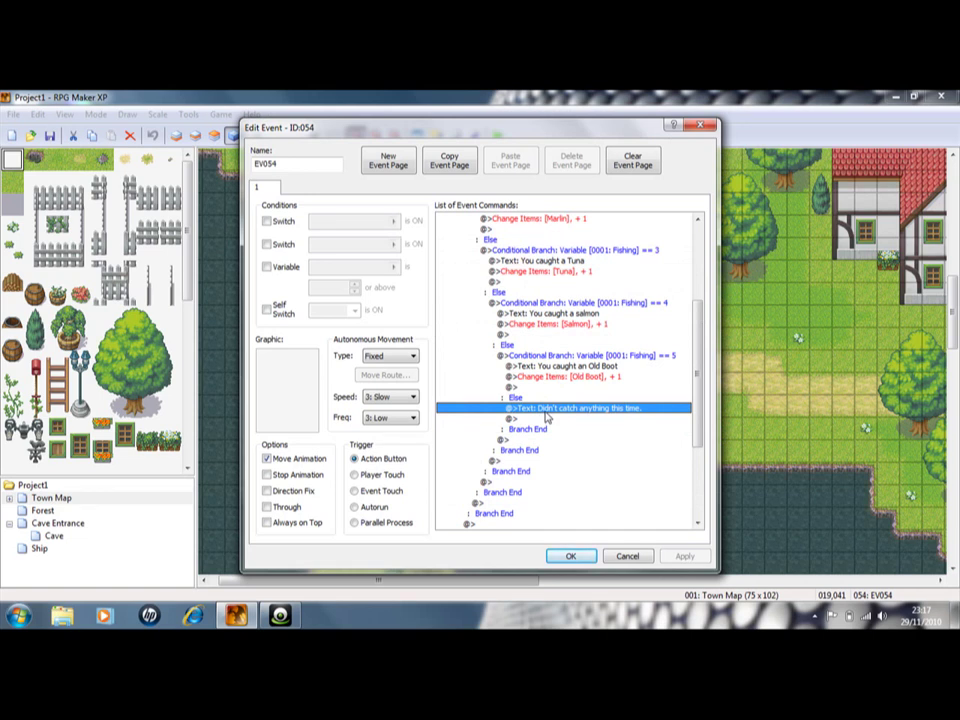
left_click_drag(694, 403, 706, 272)
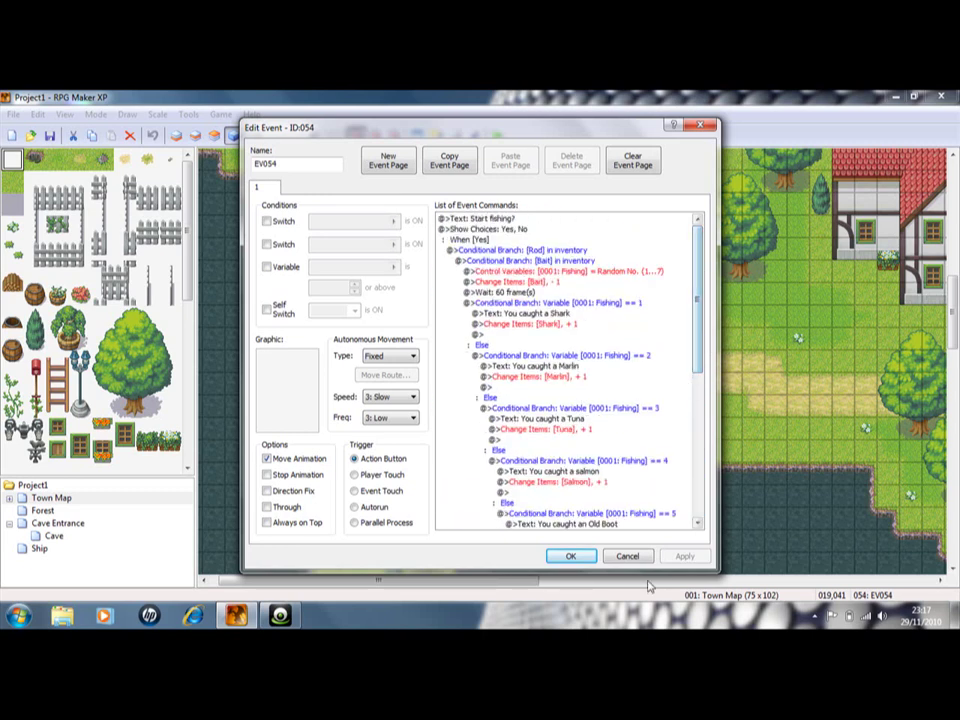
left_click(568, 556)
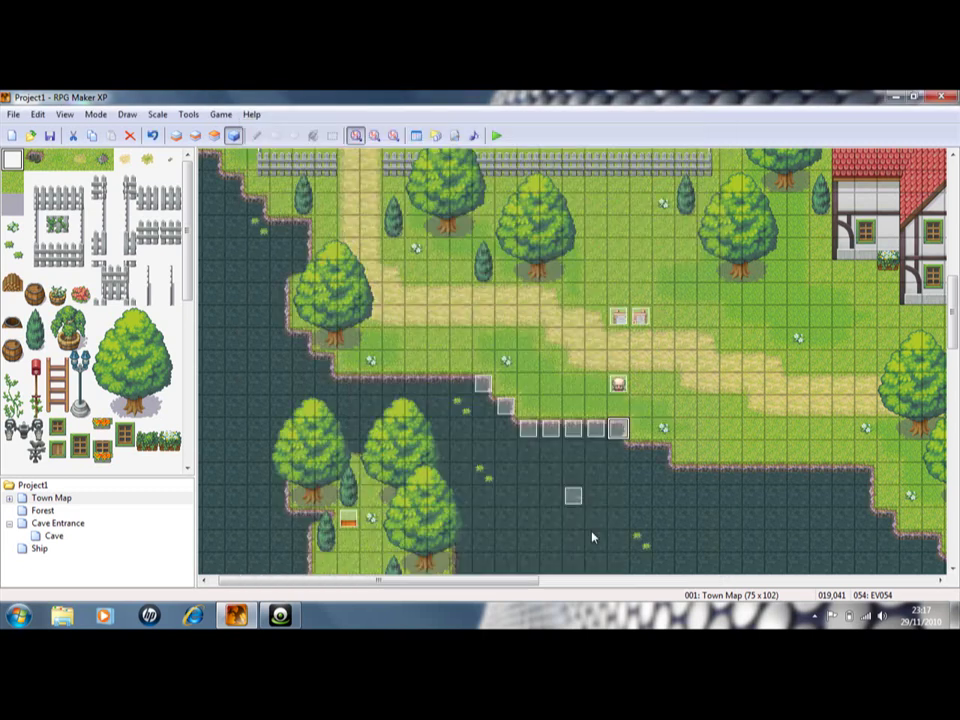
Step: Check the Bait and Rod event, set the player start on the lakeside tile, and playtest with saving
double_click(617, 387)
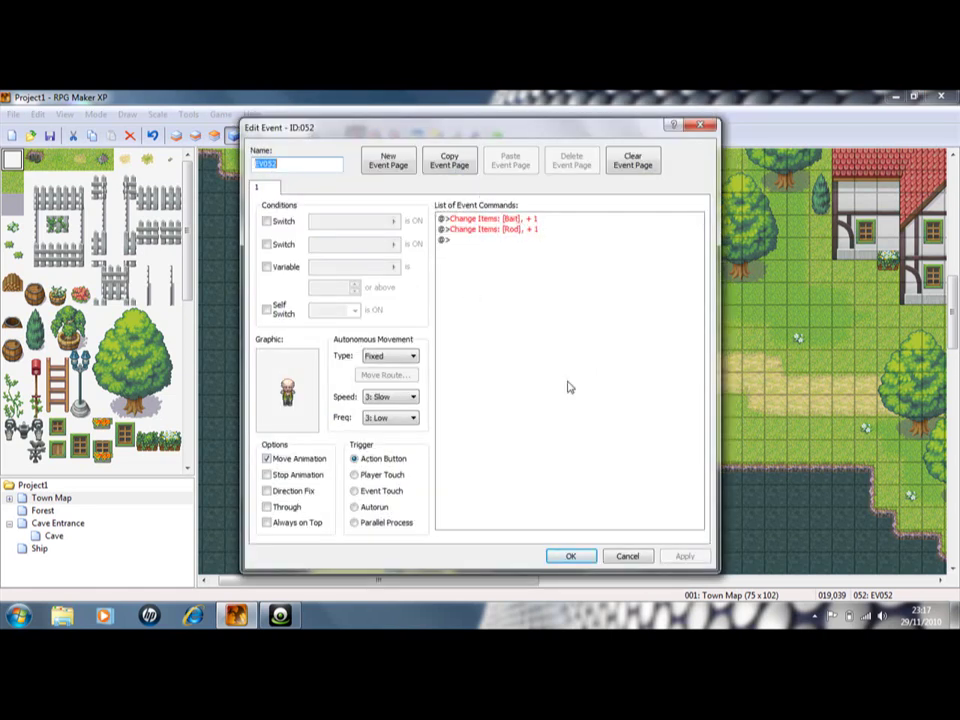
left_click(627, 556)
right_click(556, 384)
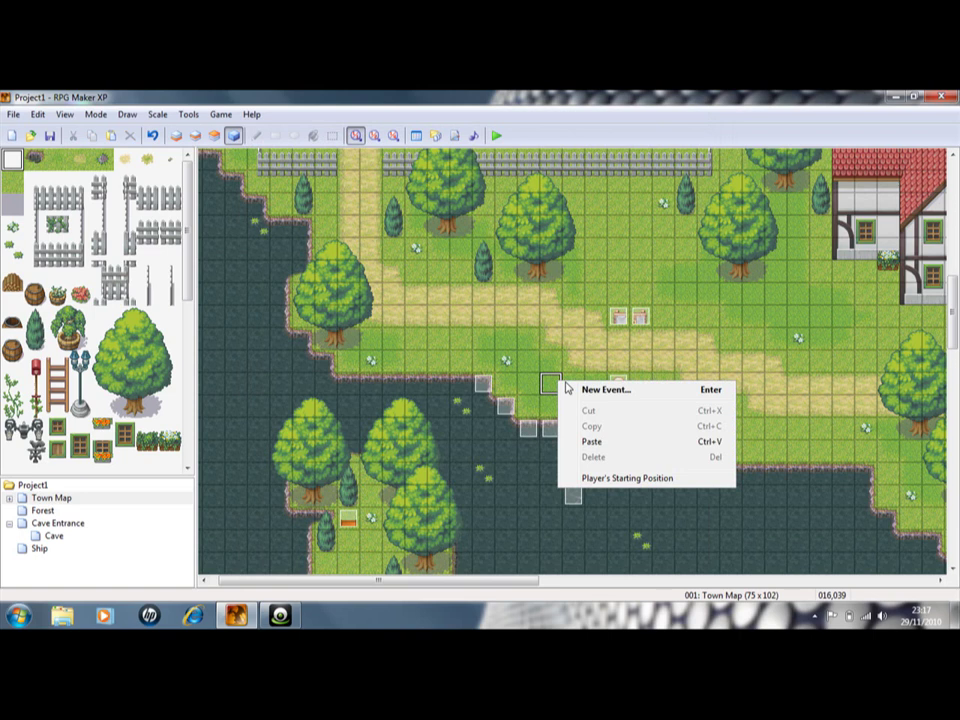
left_click(630, 478)
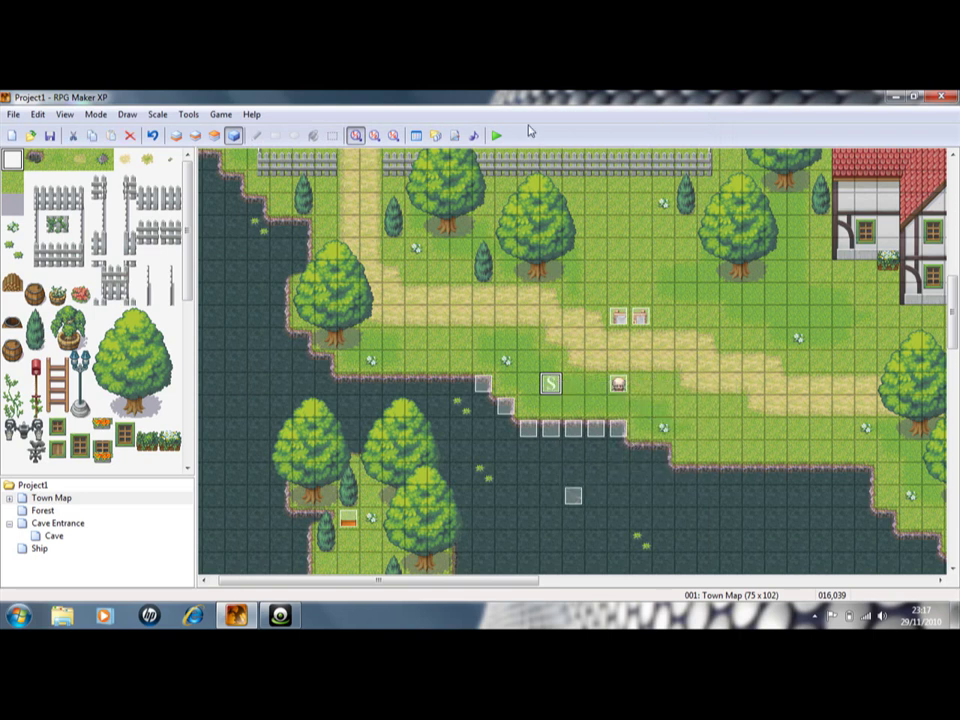
left_click(497, 136)
key("Return")
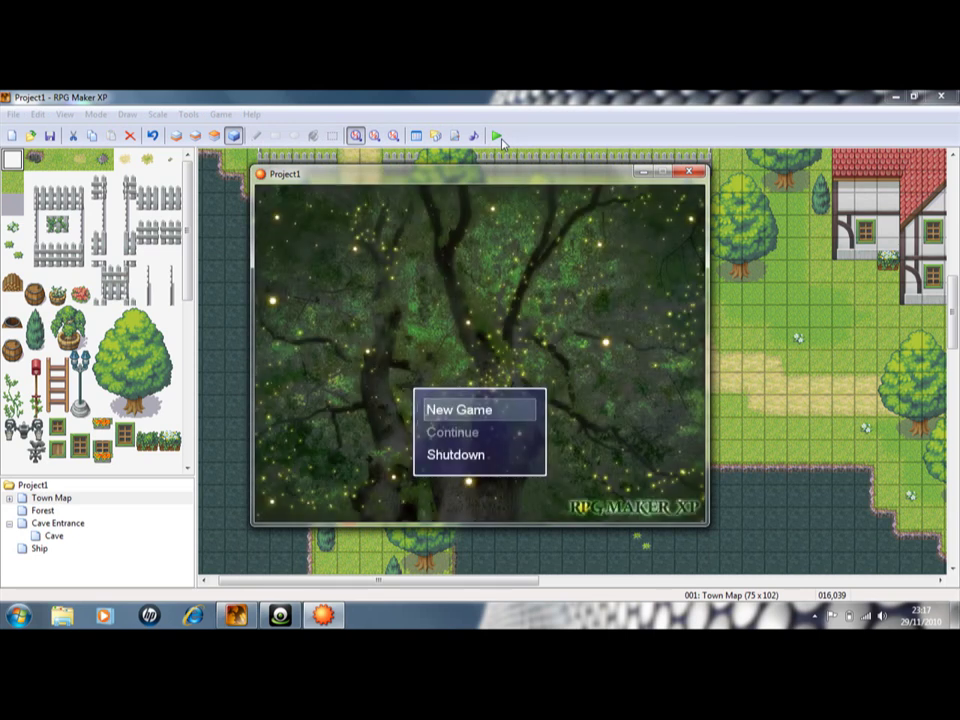
Step: Start a new game, walk to the water and try fishing, getting the need-a-rod message
key("Return")
key("Right")
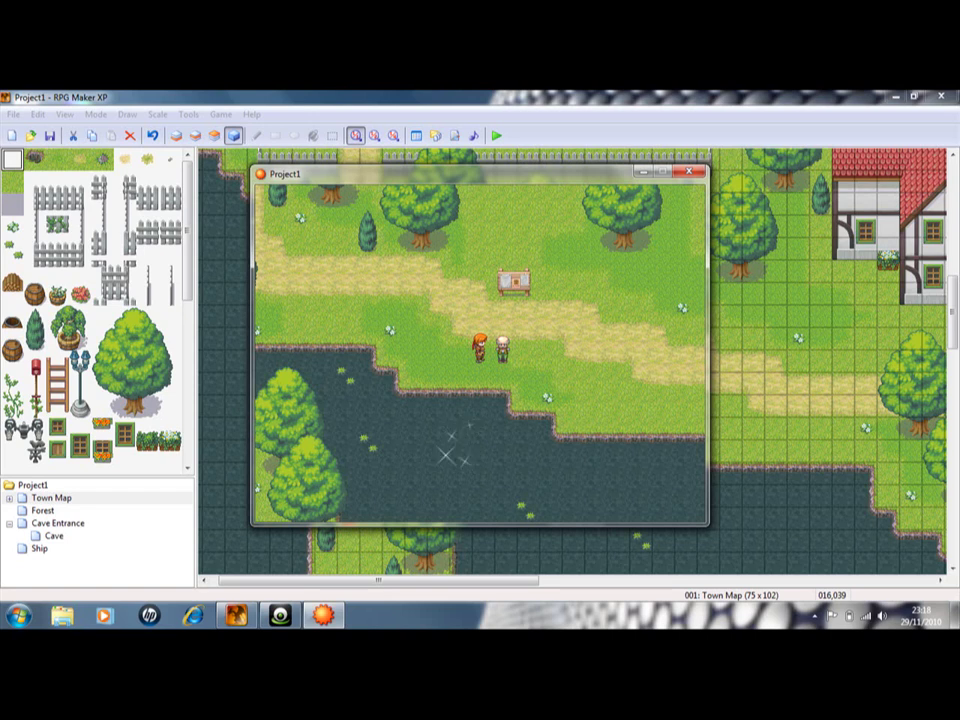
key("Left")
key("Down")
key("Return")
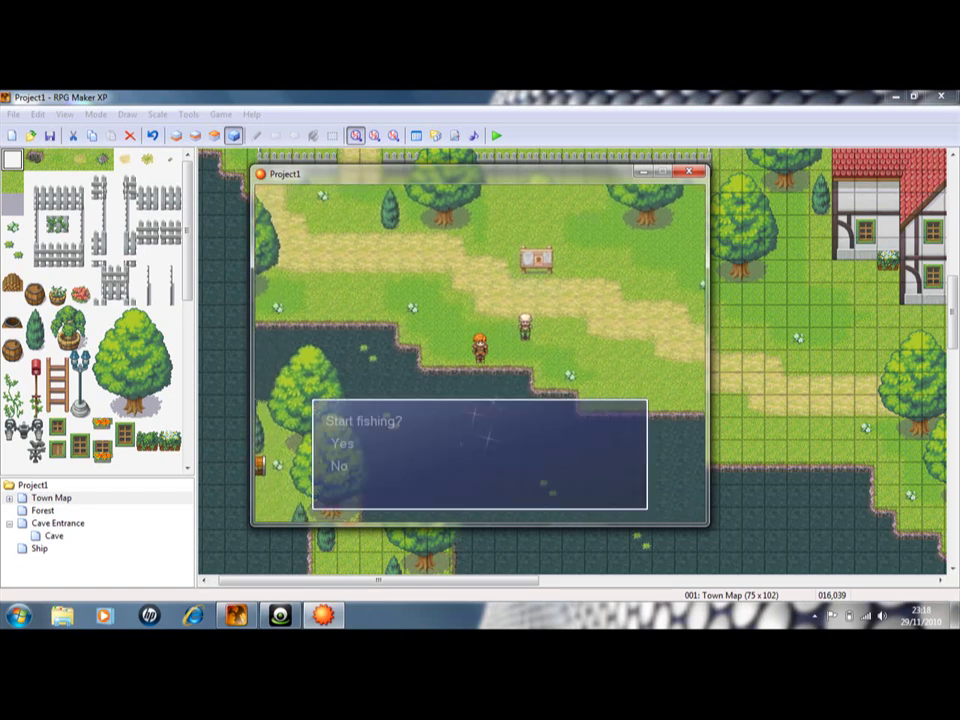
key("Down")
key("Up")
key("Return")
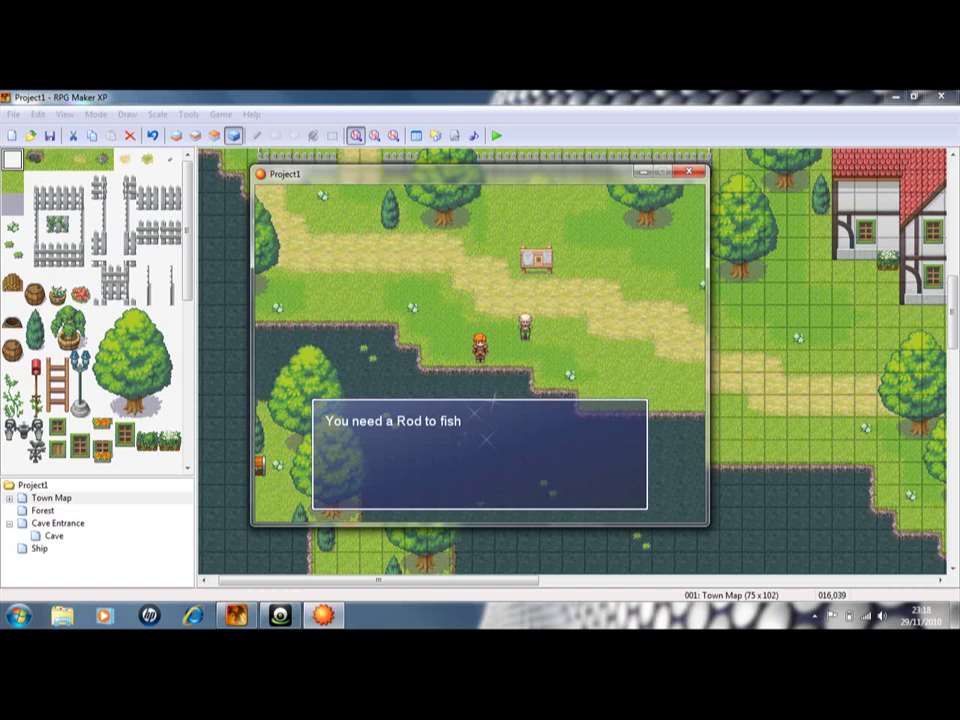
key("Return")
key("Return")
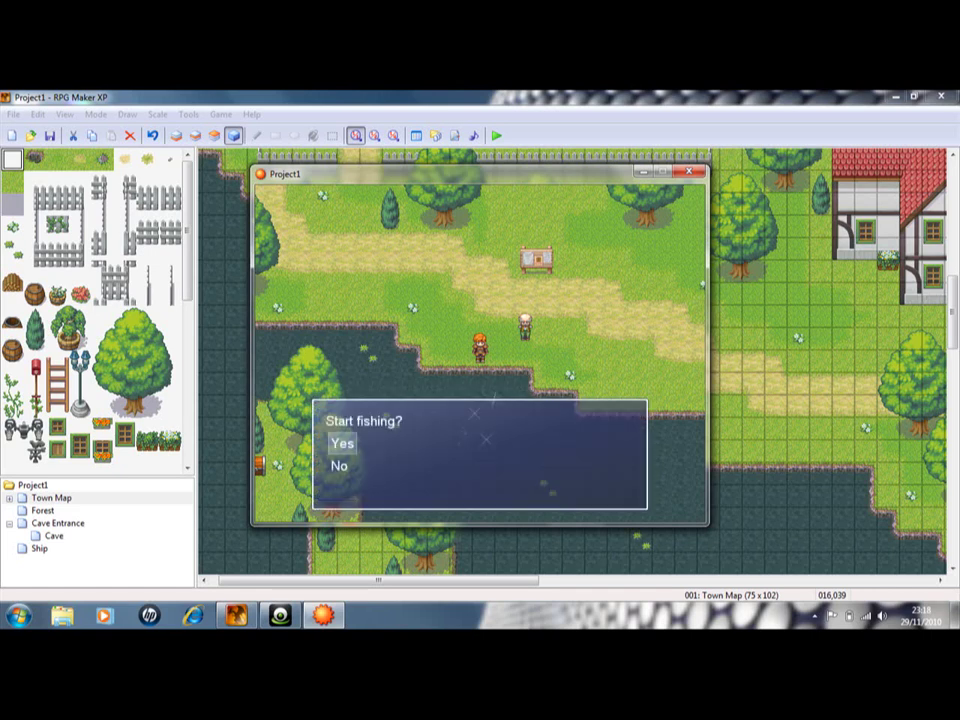
key("Return")
Step: Visit the old man, fish again to catch a Tuna, then close the playtest window
key("Return")
key("Up")
key("Right")
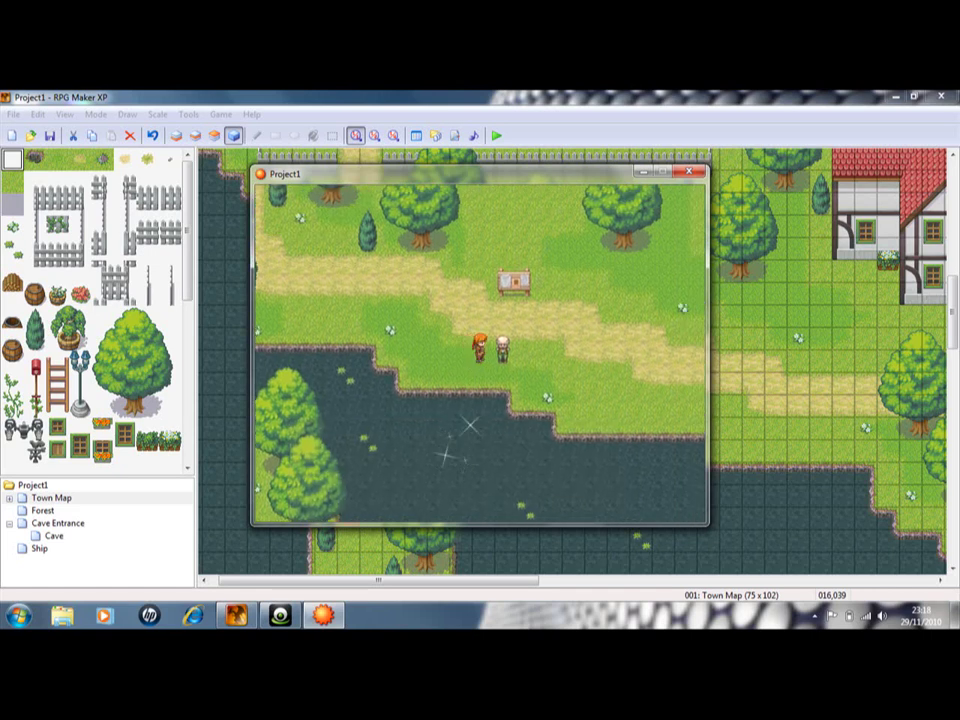
key("Left")
key("Down")
key("Return")
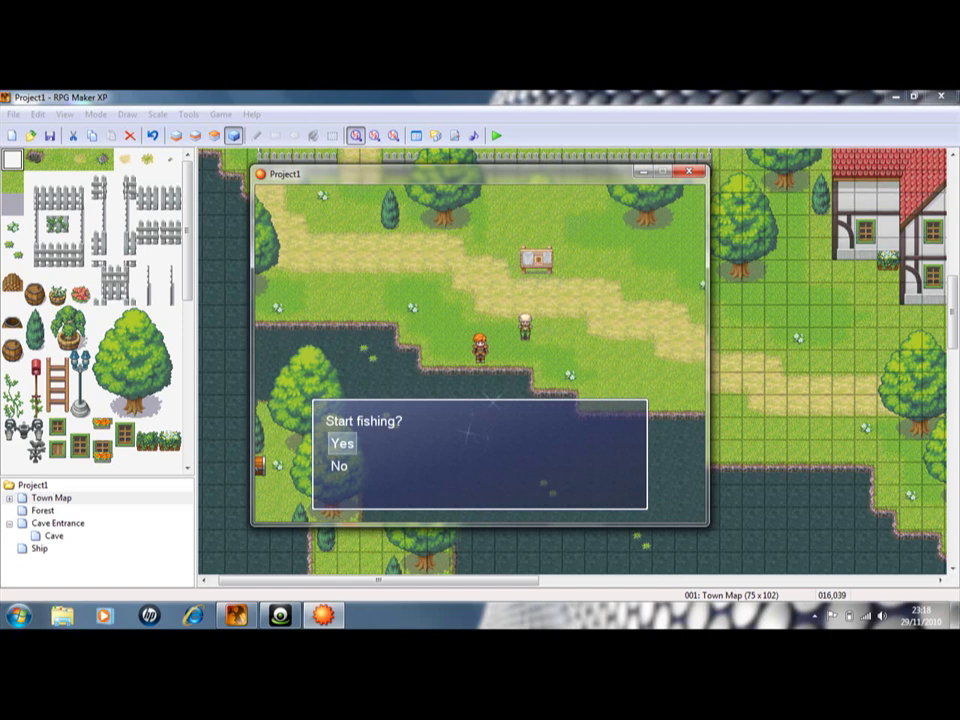
key("Escape")
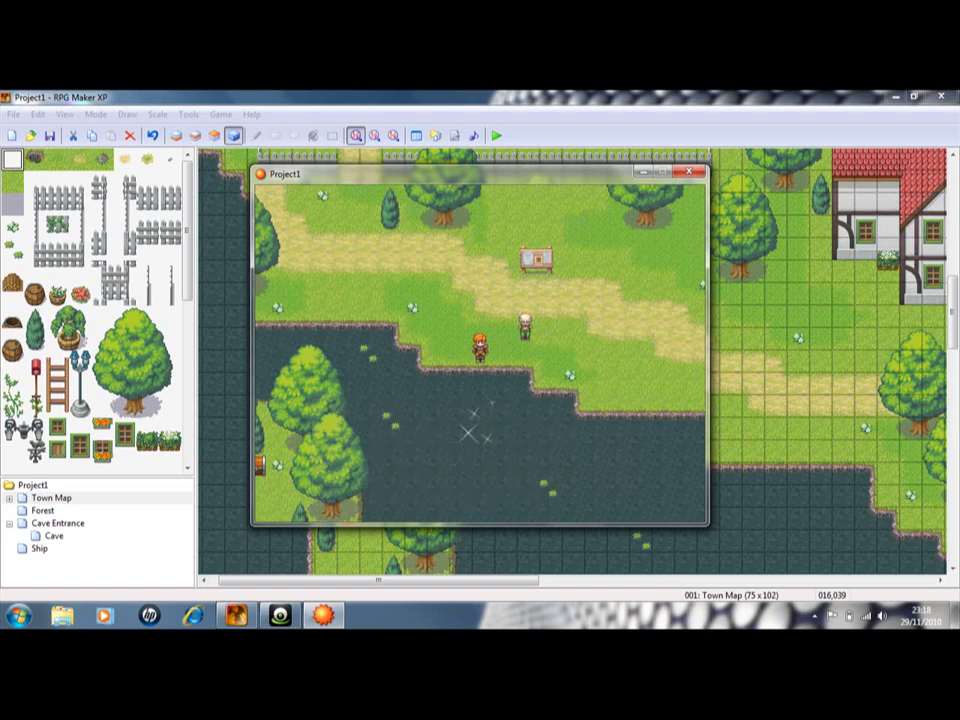
key("Return")
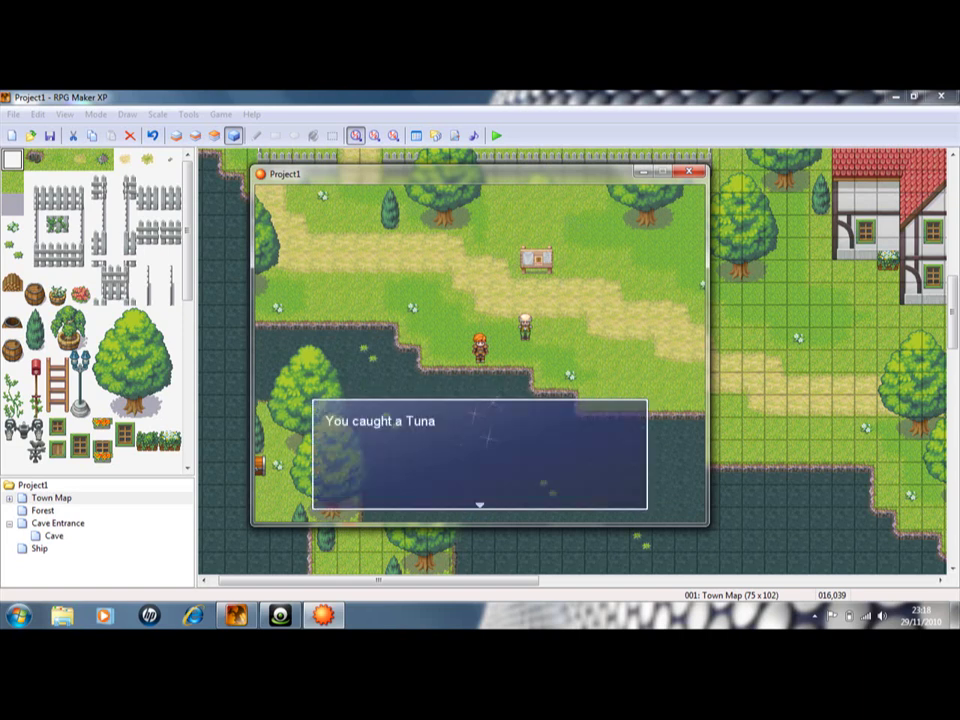
key("Return")
key("Up")
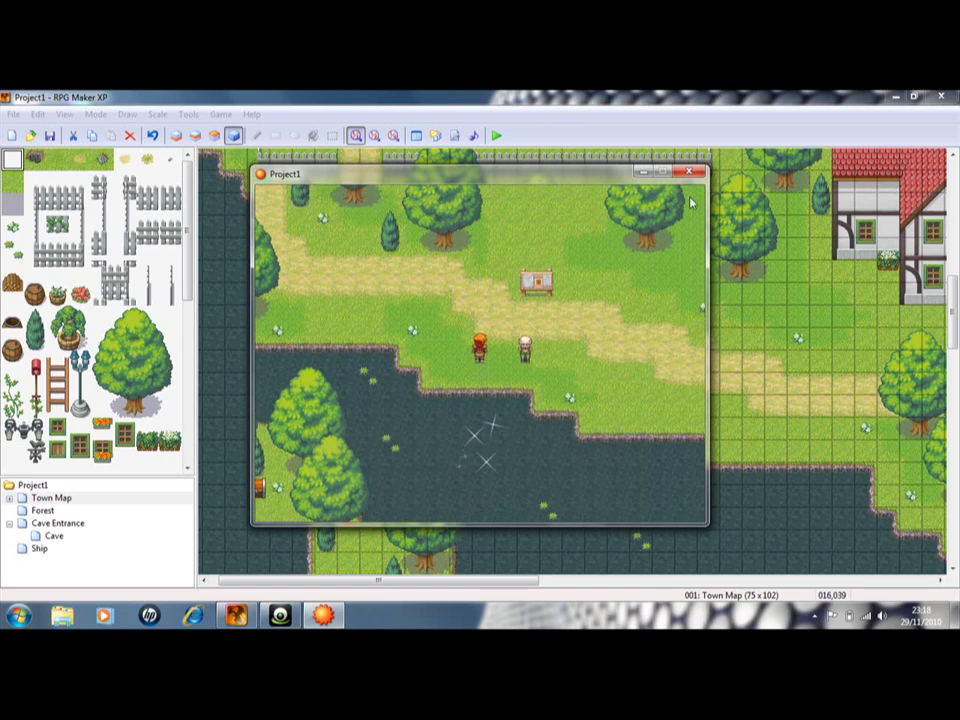
key("alt+F4")
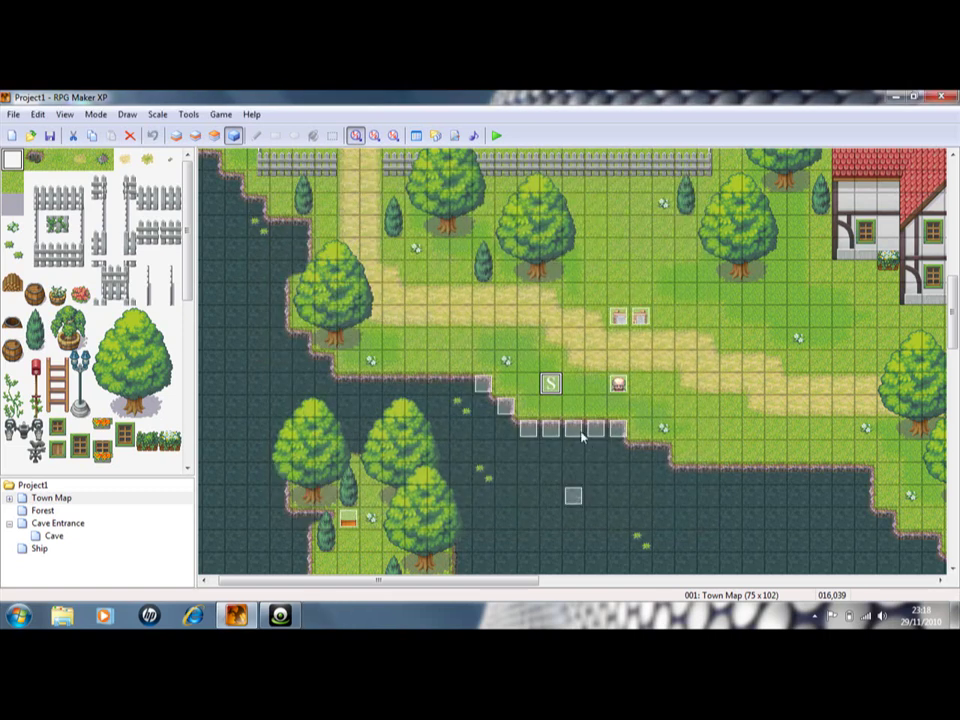
Step: Open fishing event EV050 and review its Wait: 60 frame(s) command and the Fishing branches
right_click(583, 432)
left_click(622, 438)
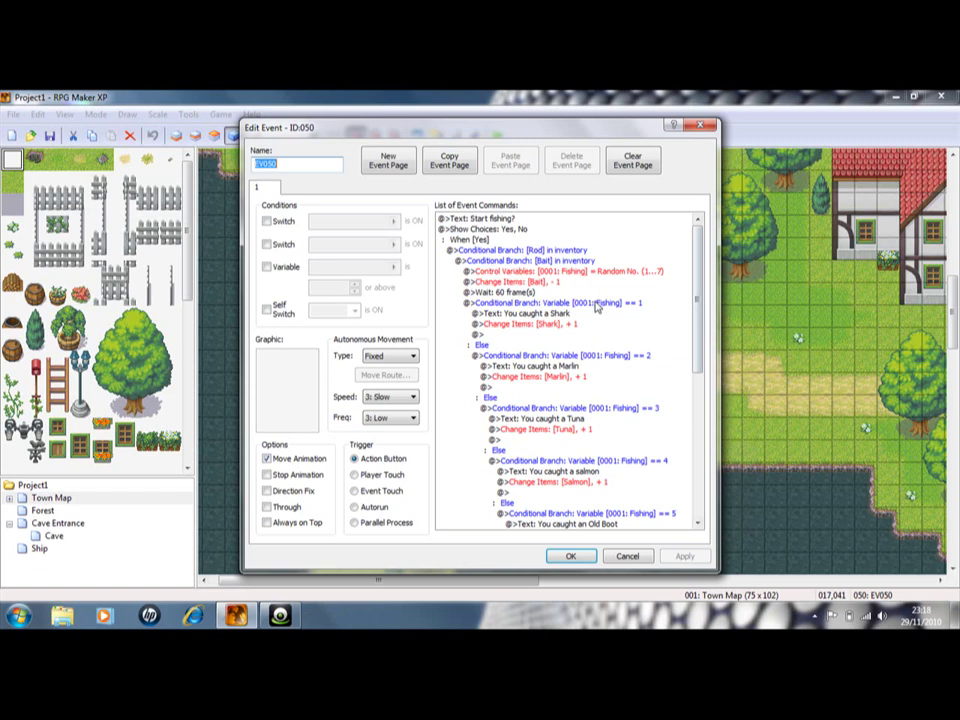
left_click(500, 293)
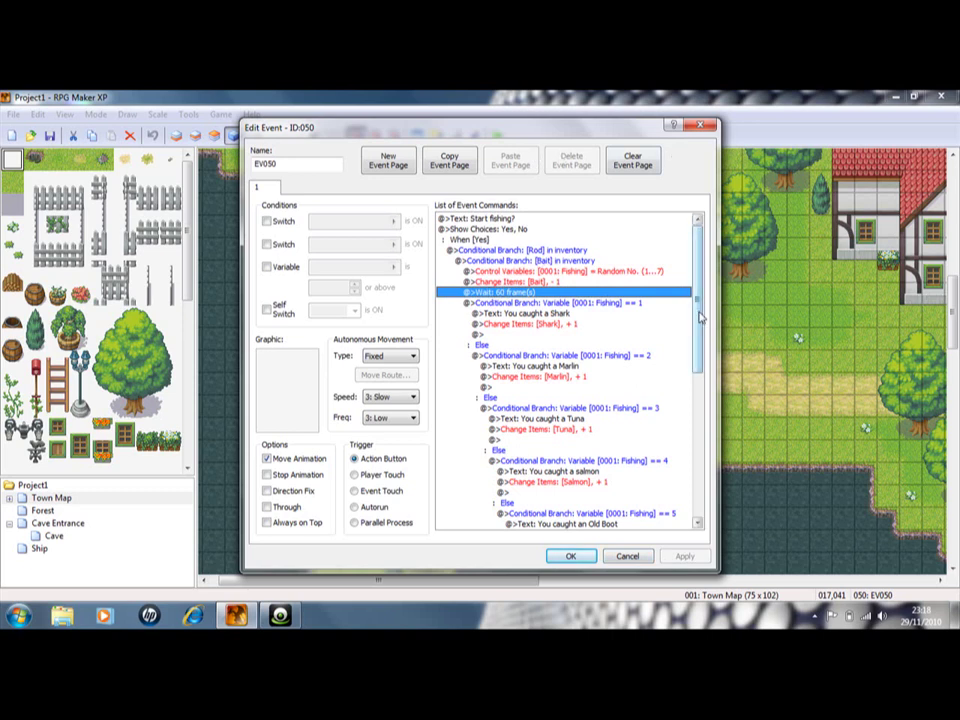
left_click_drag(700, 317, 691, 268)
left_click(279, 616)
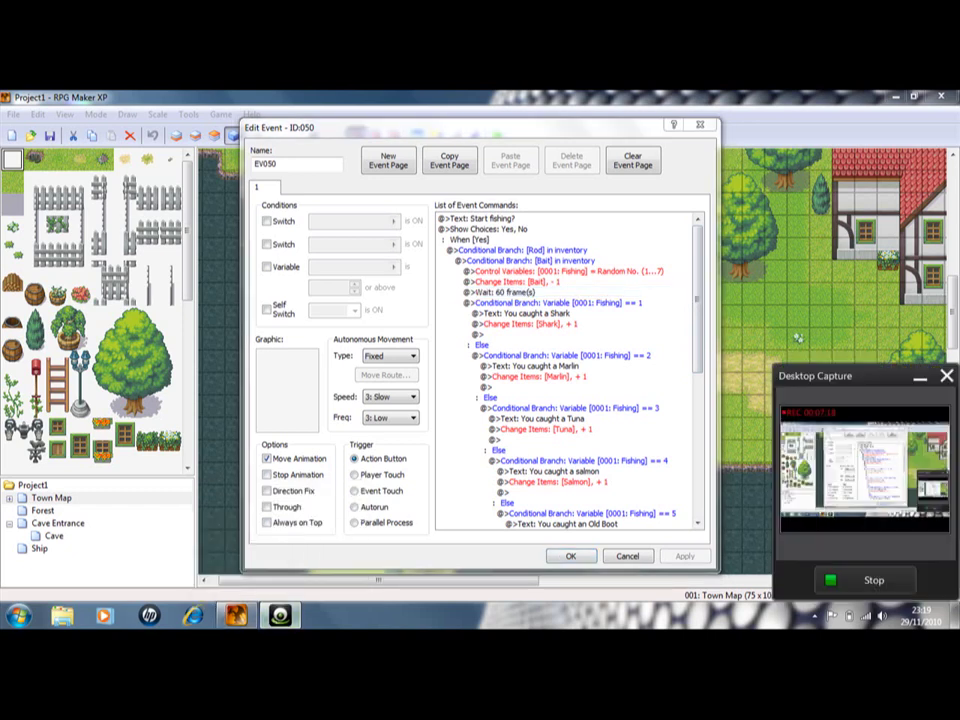